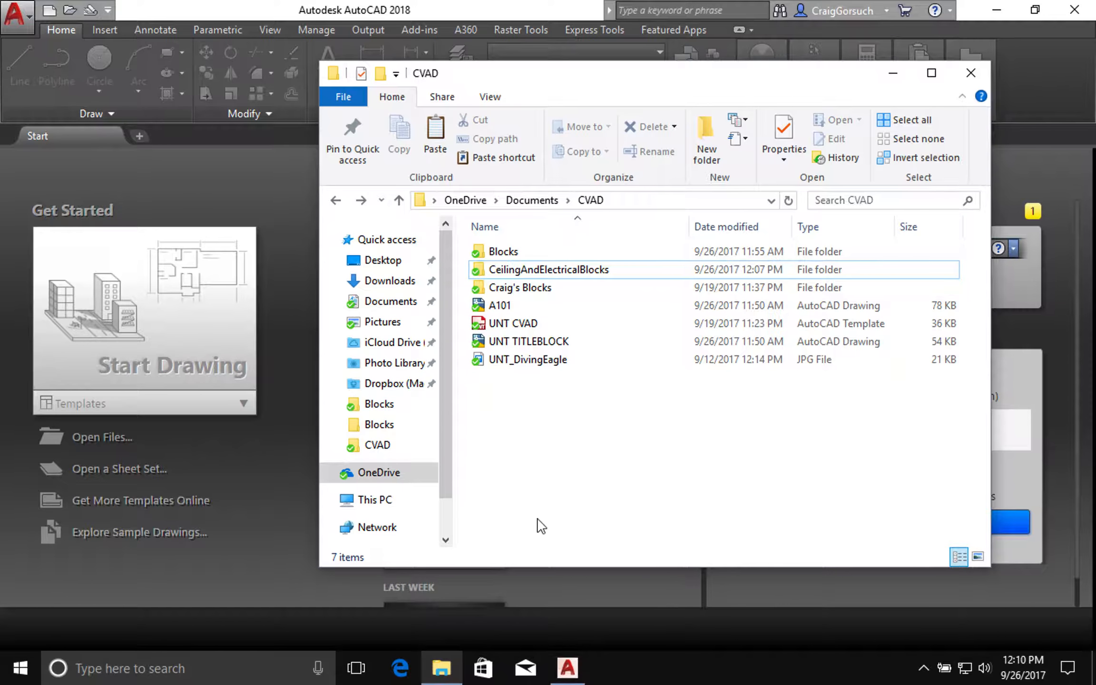
- Start a new drawing from the UNT CVAD template and save it as A102 in the CVAD folder
left_click(557, 326)
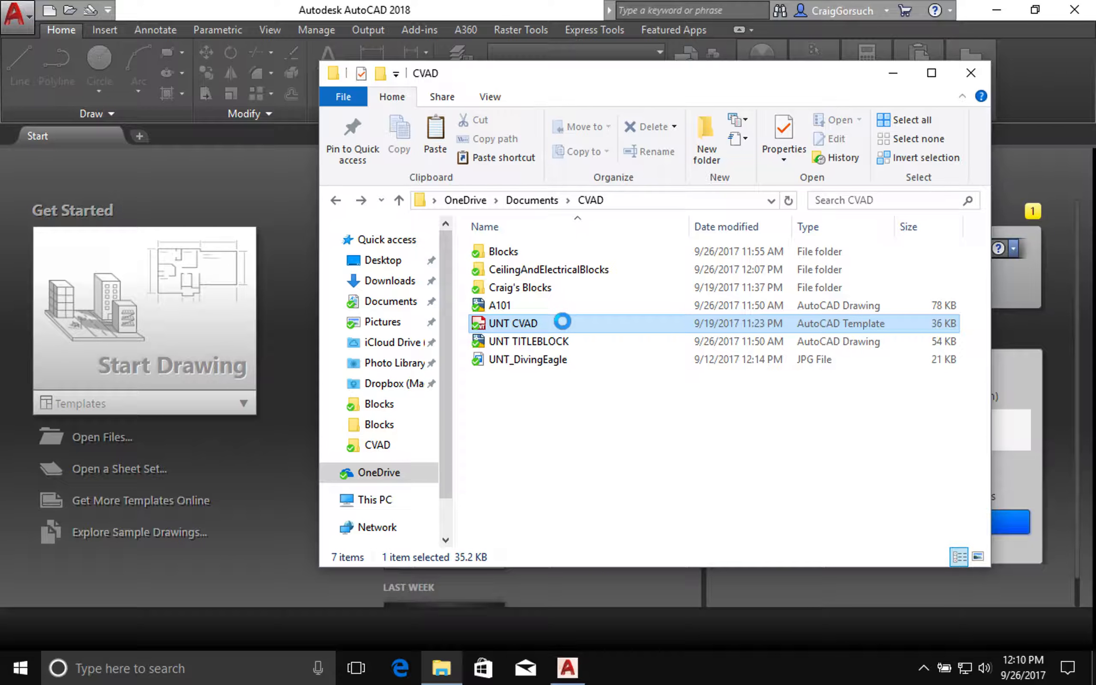
double_click(530, 323)
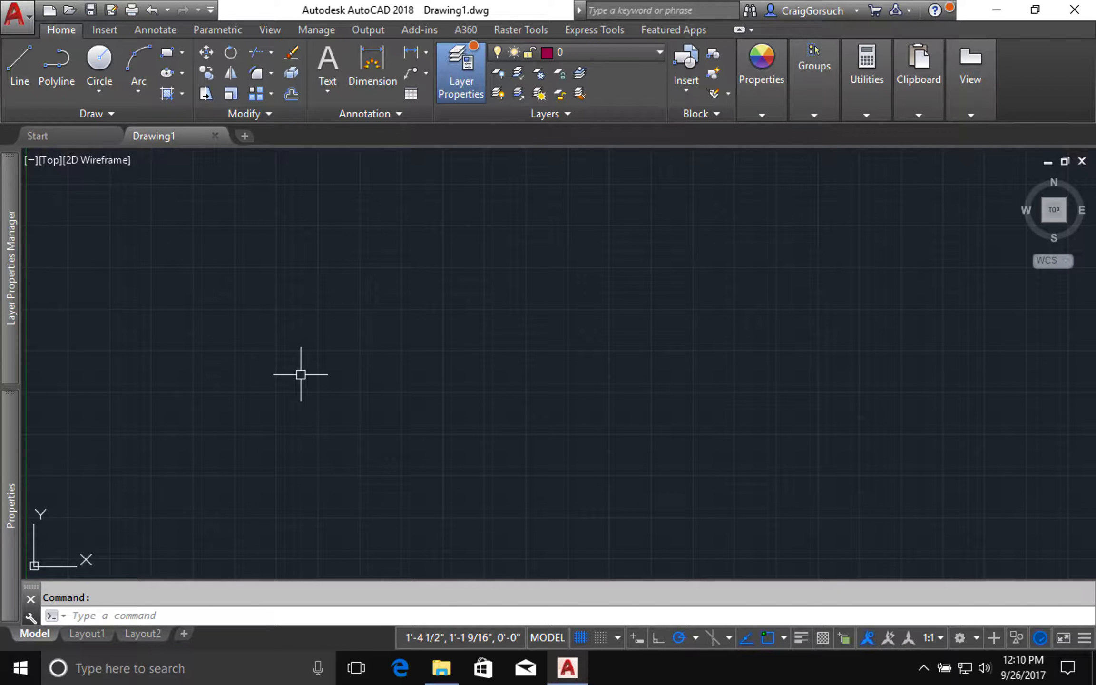
type("saveas")
key("Return")
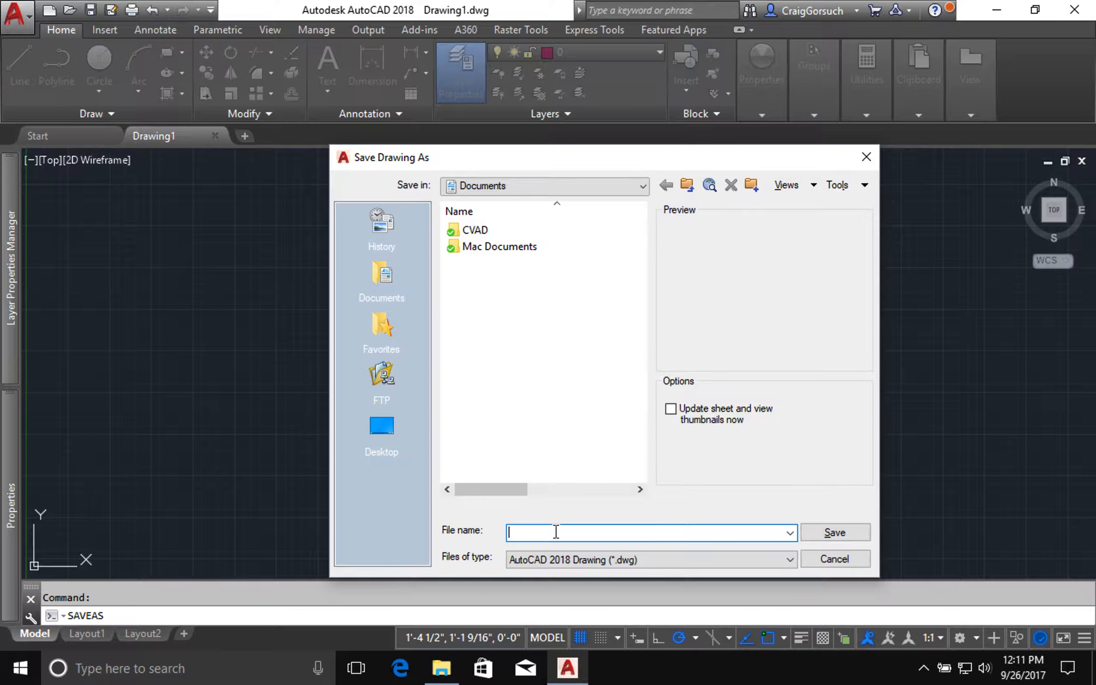
double_click(494, 233)
left_click(562, 534)
type("A102")
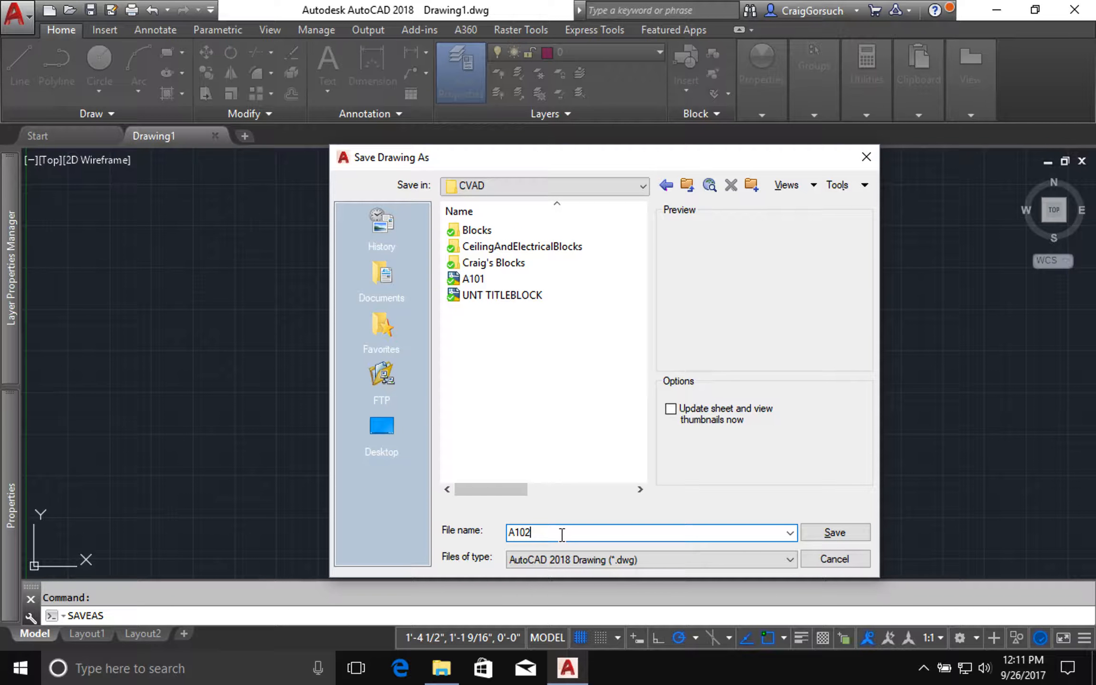
key("Return")
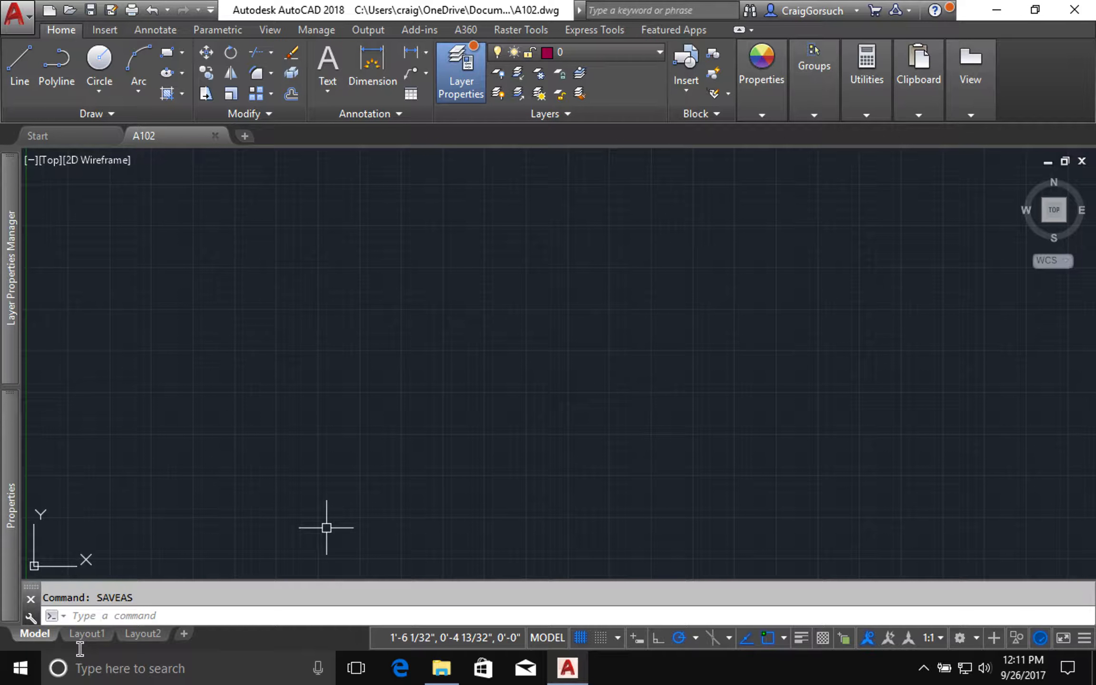
- Delete Layout2 from the drawing
right_click(142, 634)
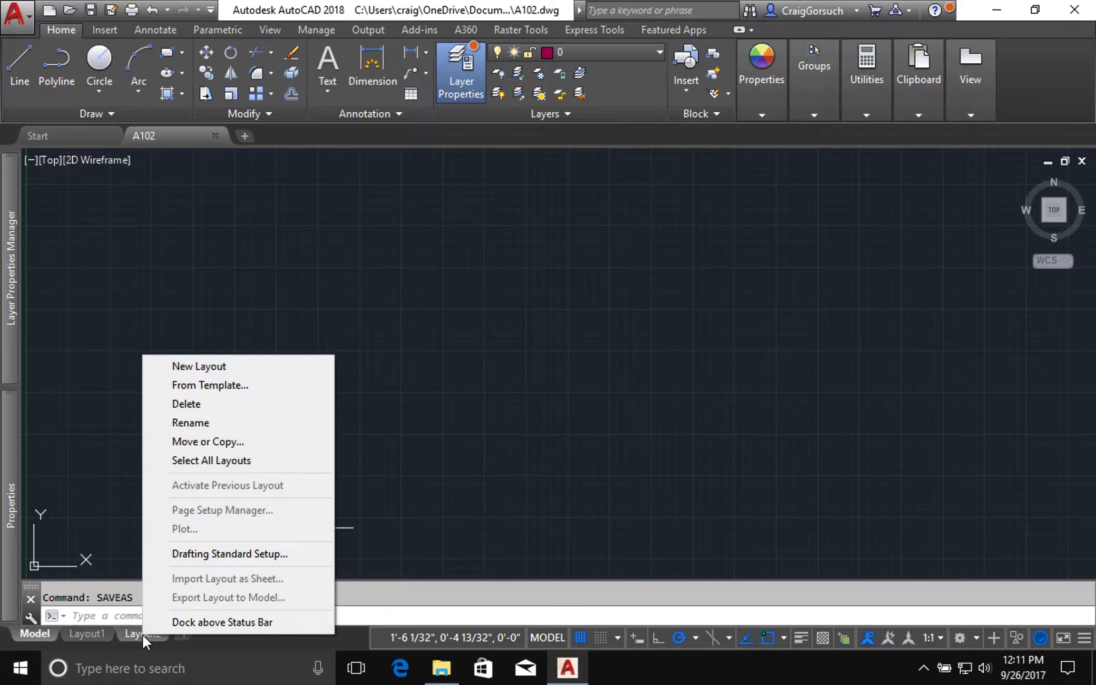
left_click(211, 404)
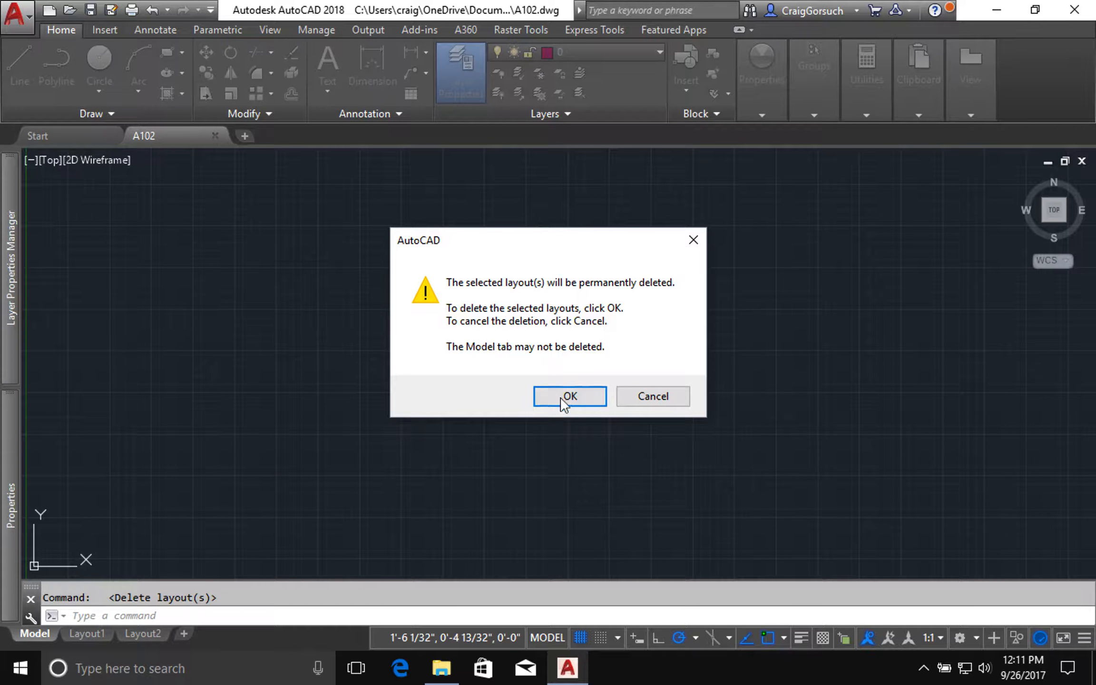
key("Return")
- Rename Layout1 as CEILING AND LIGHTING PLAN
right_click(91, 634)
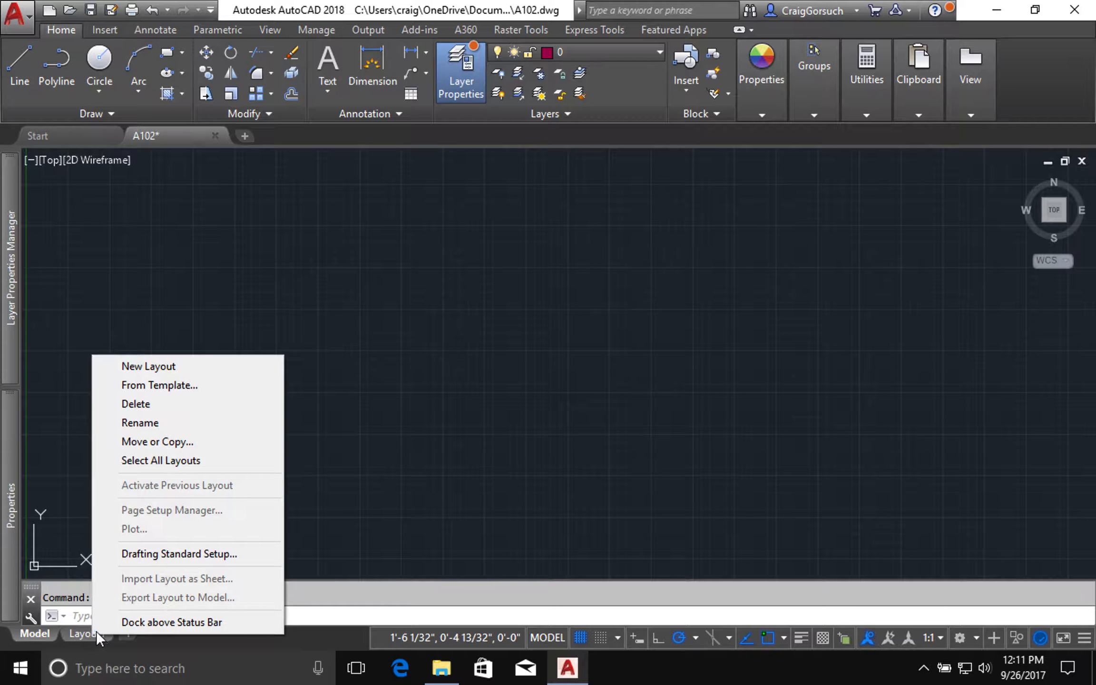
left_click(138, 422)
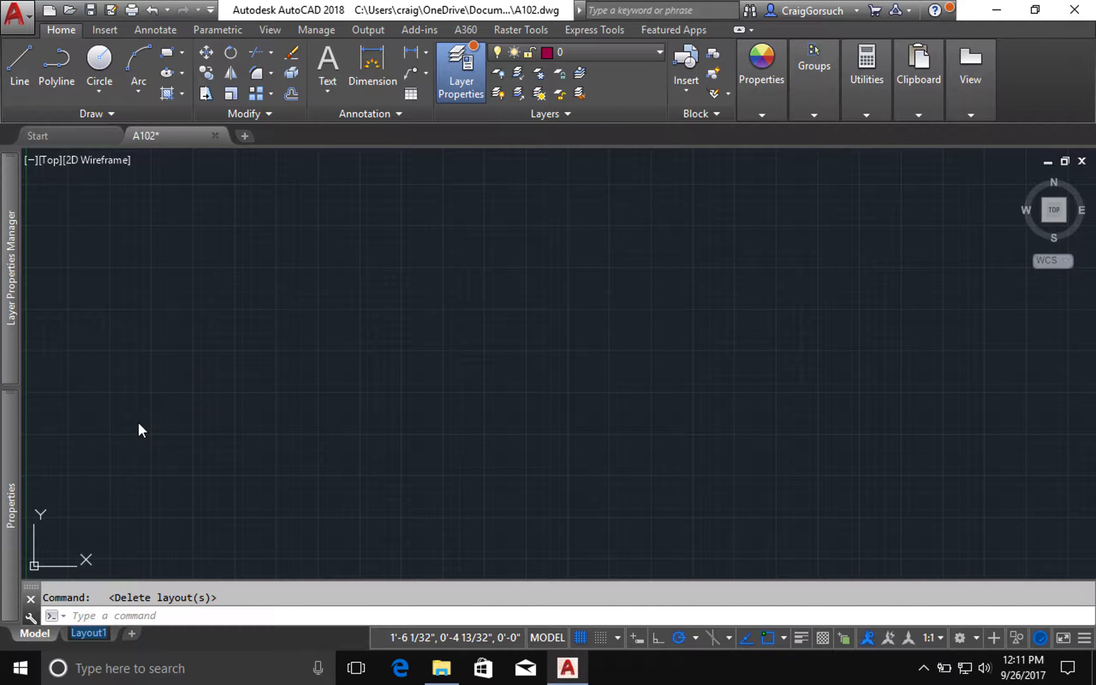
type("Ceiling")
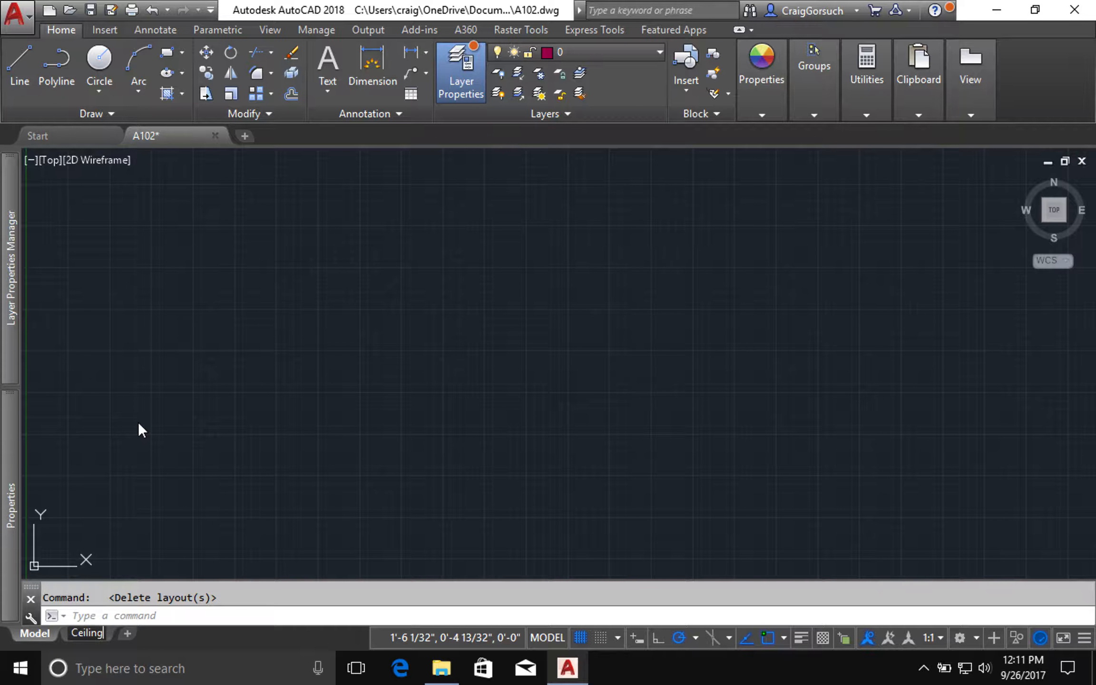
key("BackSpace")
key("BackSpace")
key("BackSpace")
key("BackSpace")
key("BackSpace")
key("BackSpace")
key("BackSpace")
type("CEILING AND LIGHT")
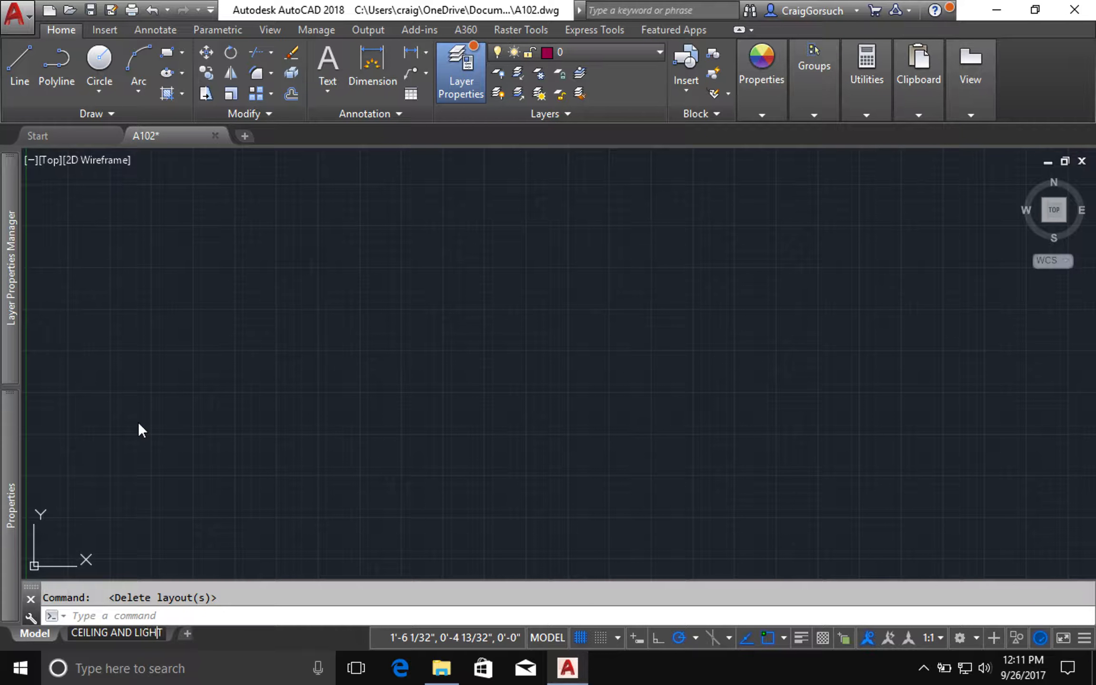
type("ING PLAN")
key("Return")
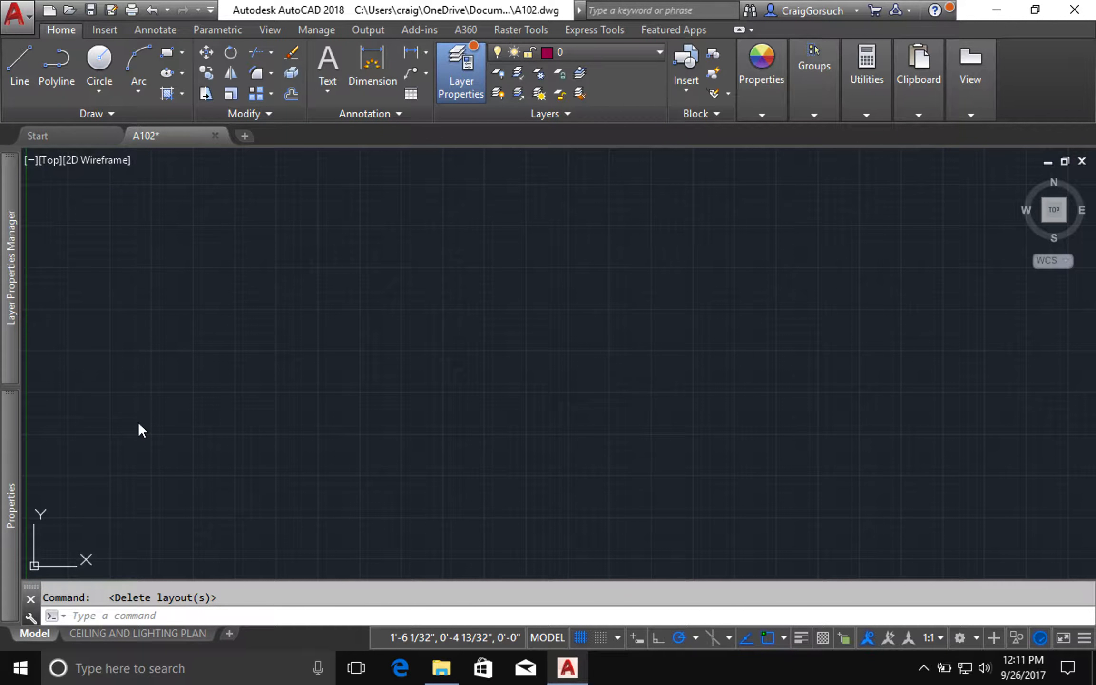
- Make G-XREF the current layer
left_click(612, 50)
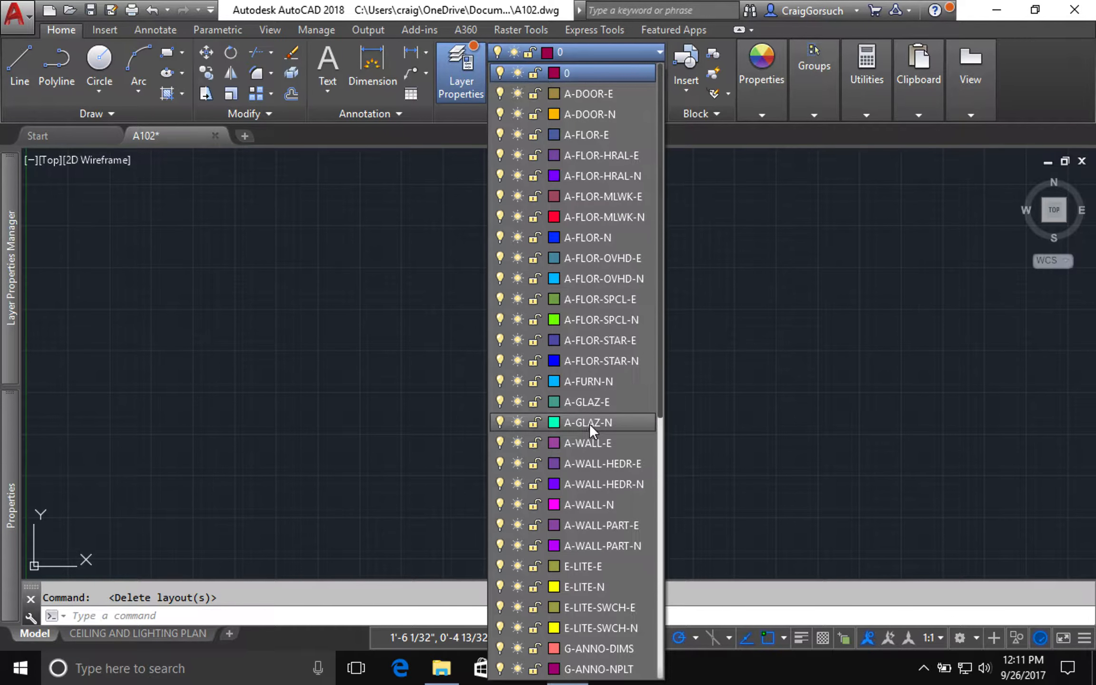
left_click_drag(659, 335, 642, 537)
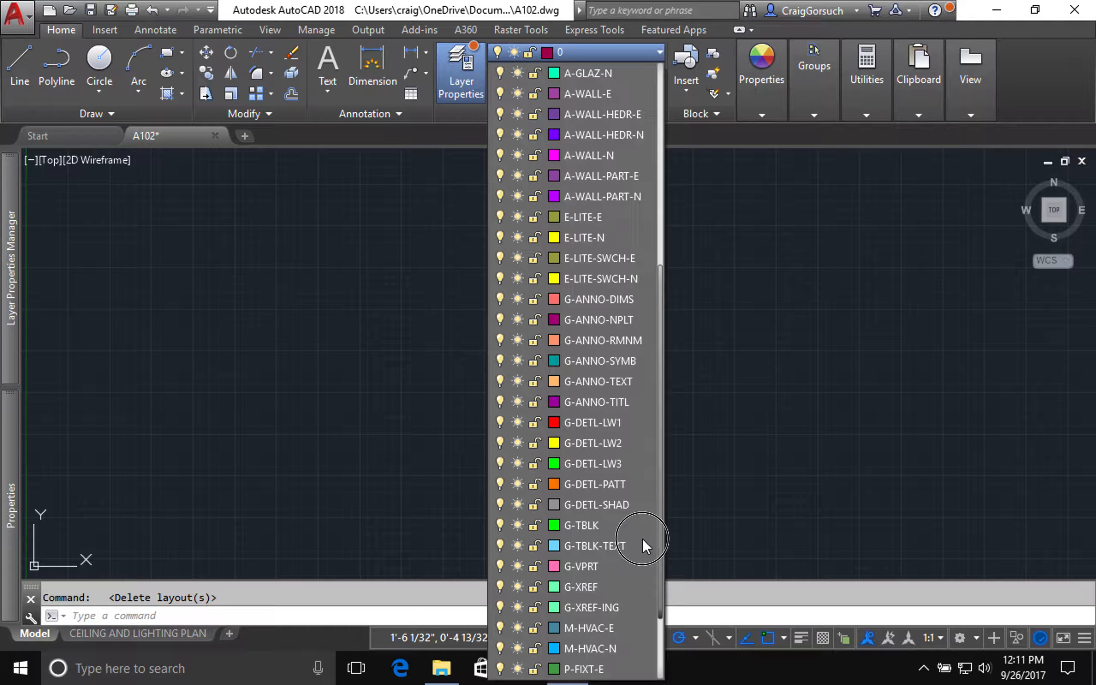
left_click(587, 585)
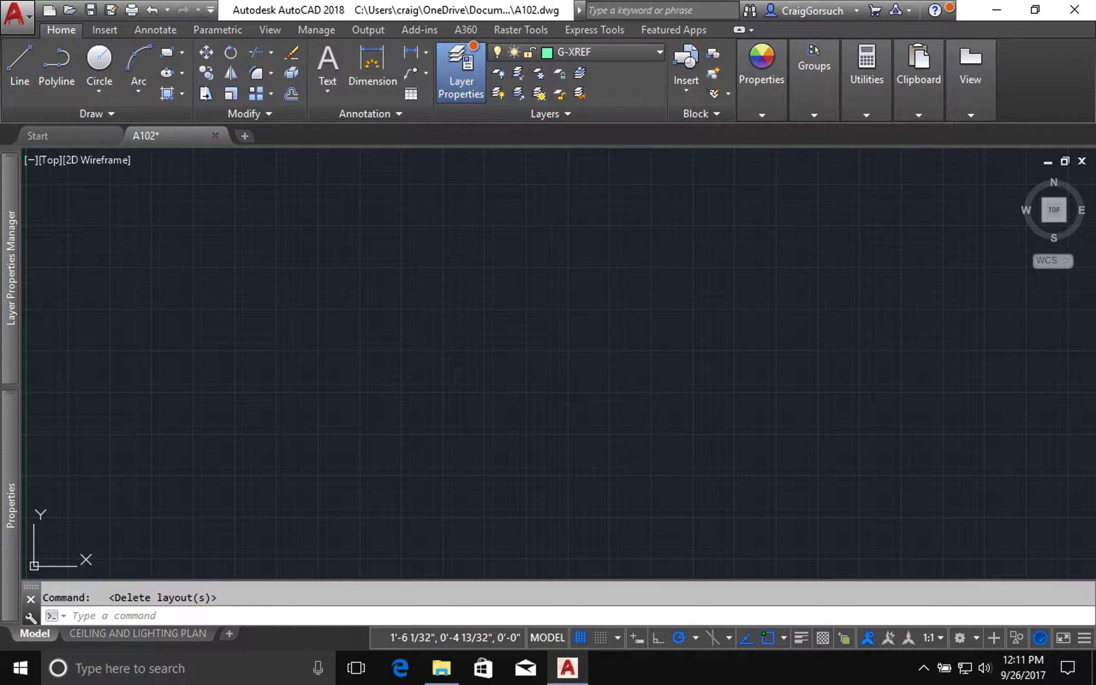
- Attach the A101 drawing from the CVAD folder to model space as an external reference
left_click(442, 668)
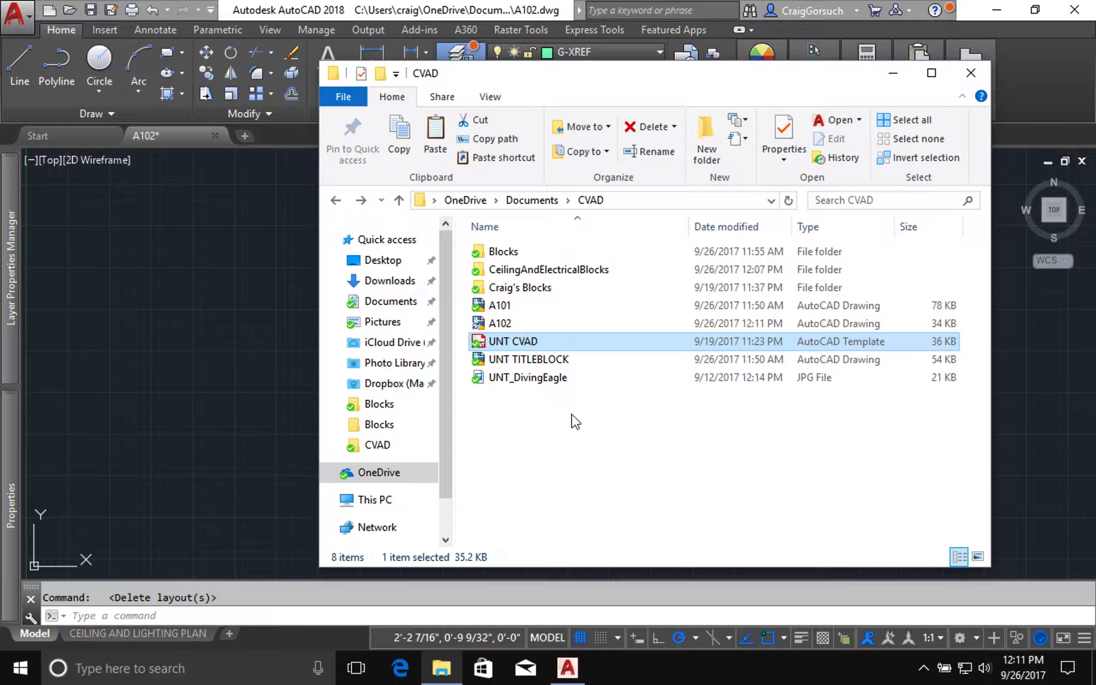
left_click_drag(521, 64, 612, 78)
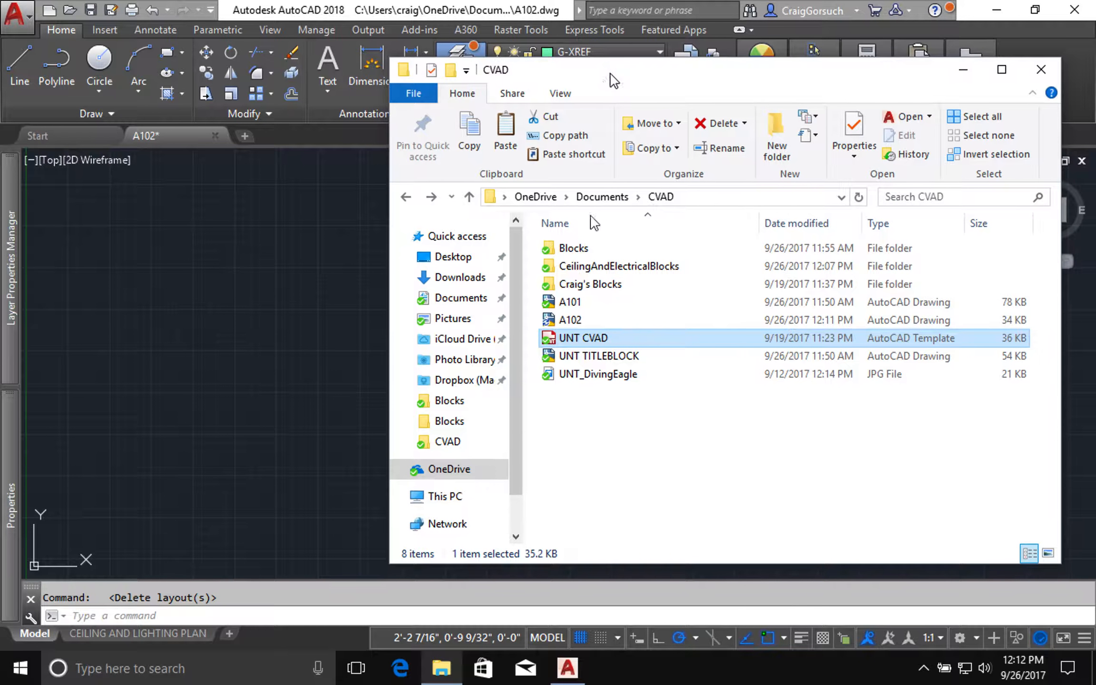
left_click(577, 304)
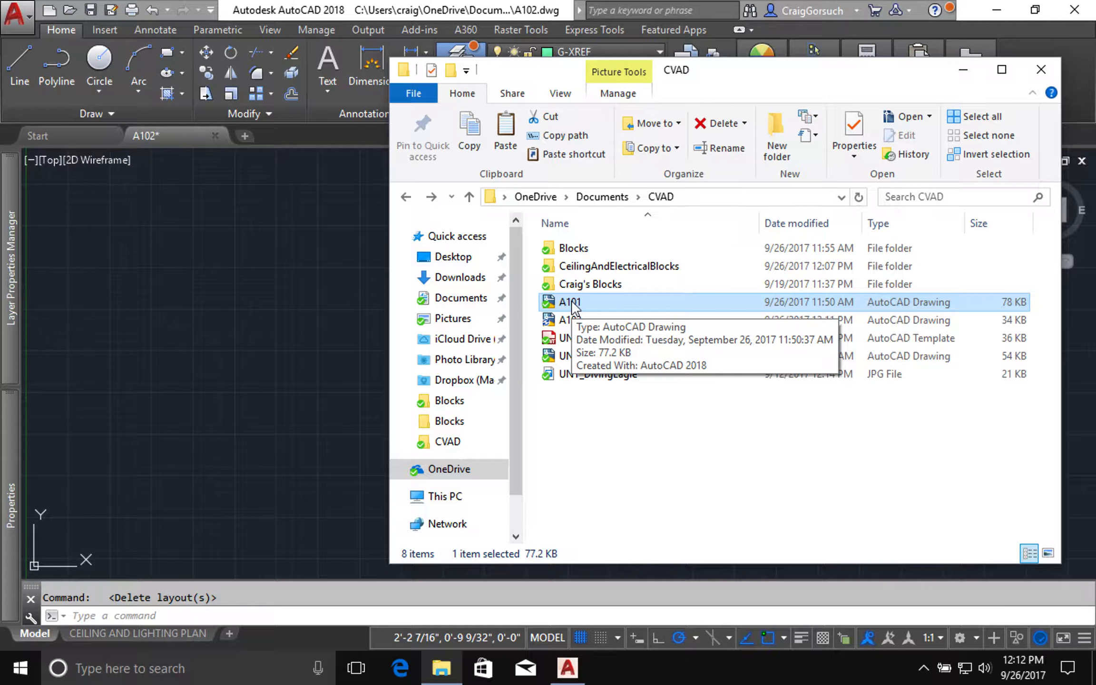
mouse_move(573, 306)
left_mouse_down()
mouse_move(605, 302)
mouse_move(287, 314)
left_mouse_up()
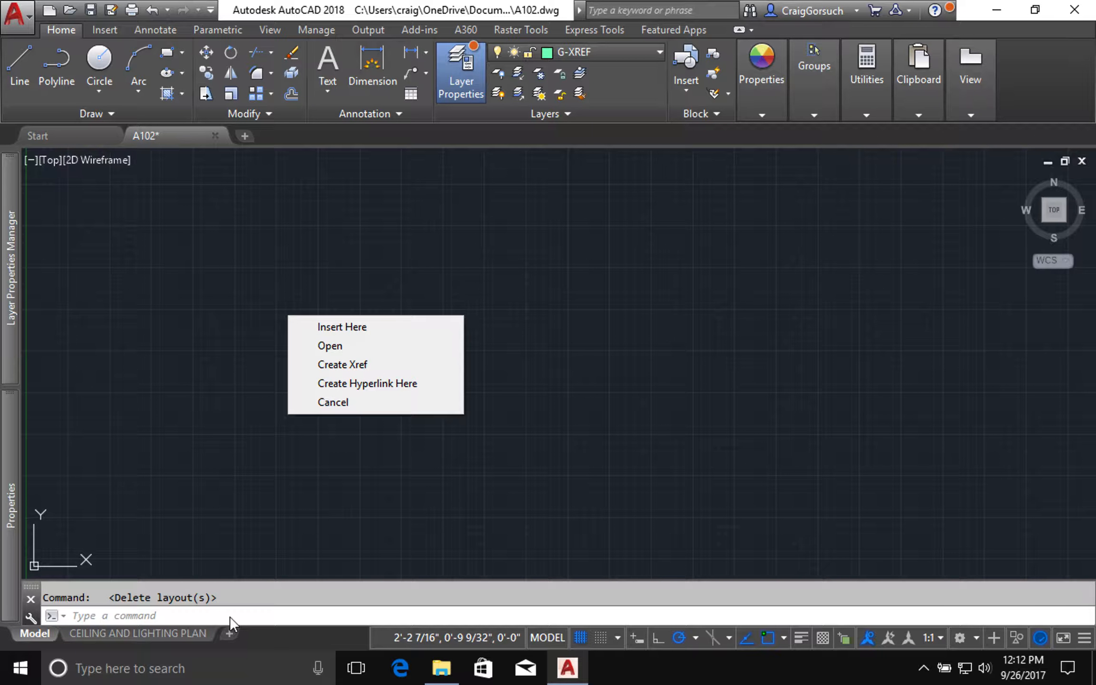
left_click(352, 365)
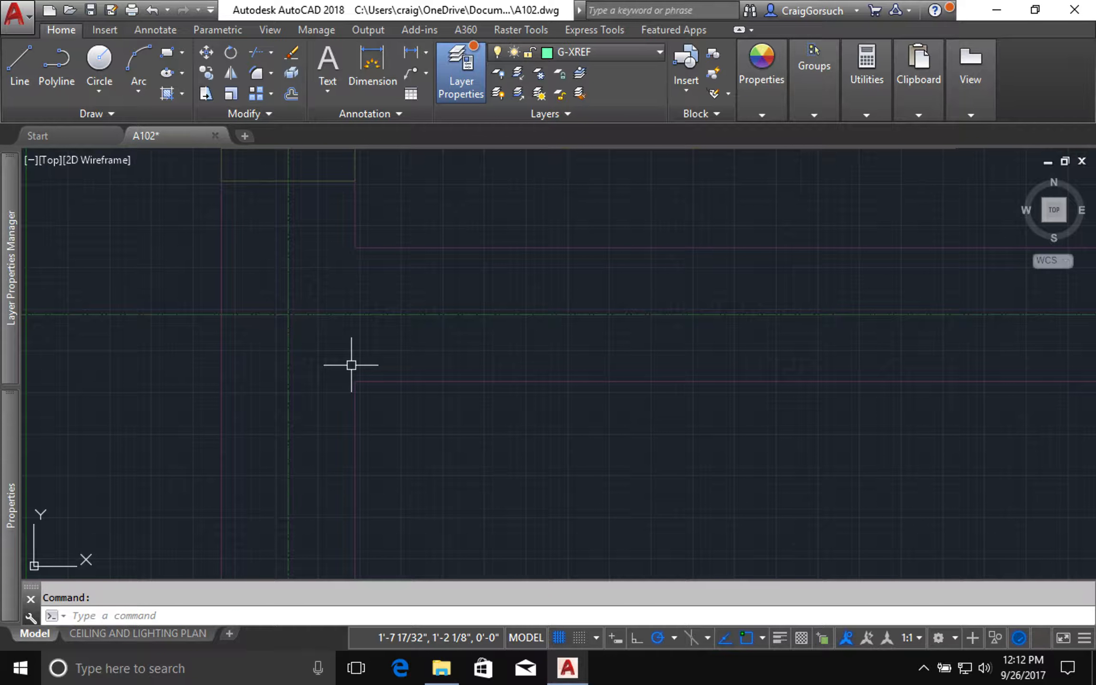
- Move the attached floor plan reference by its insertion point to the origin at 0,0 and deselect it
scroll(351, 365, "down", 4)
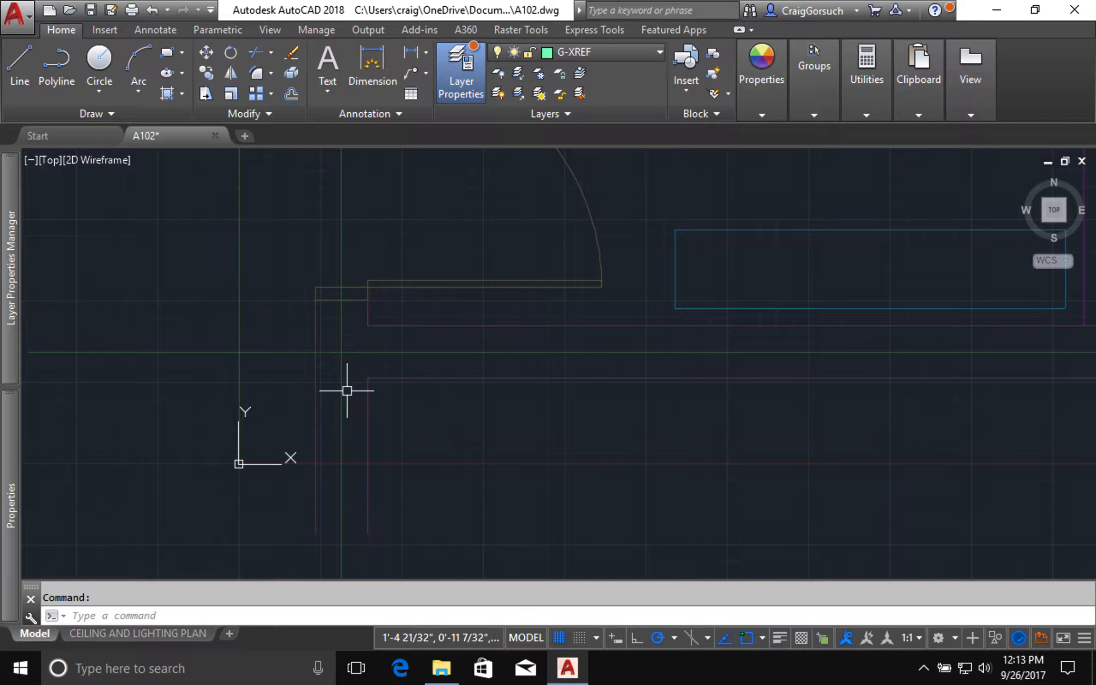
left_click(370, 387)
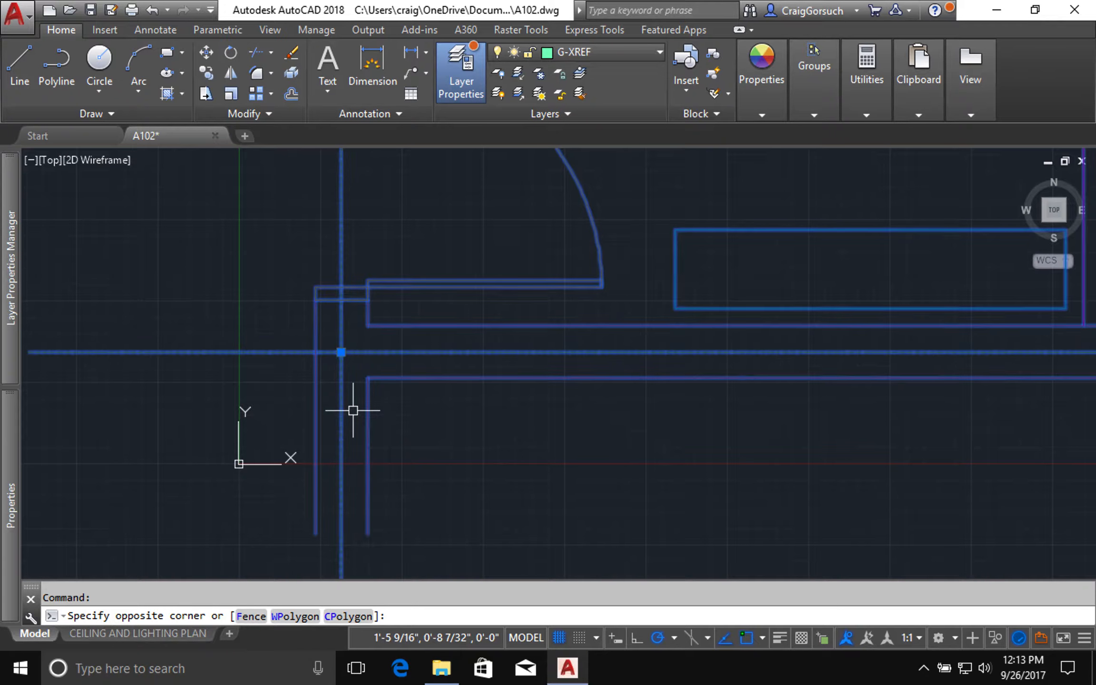
left_click(360, 399)
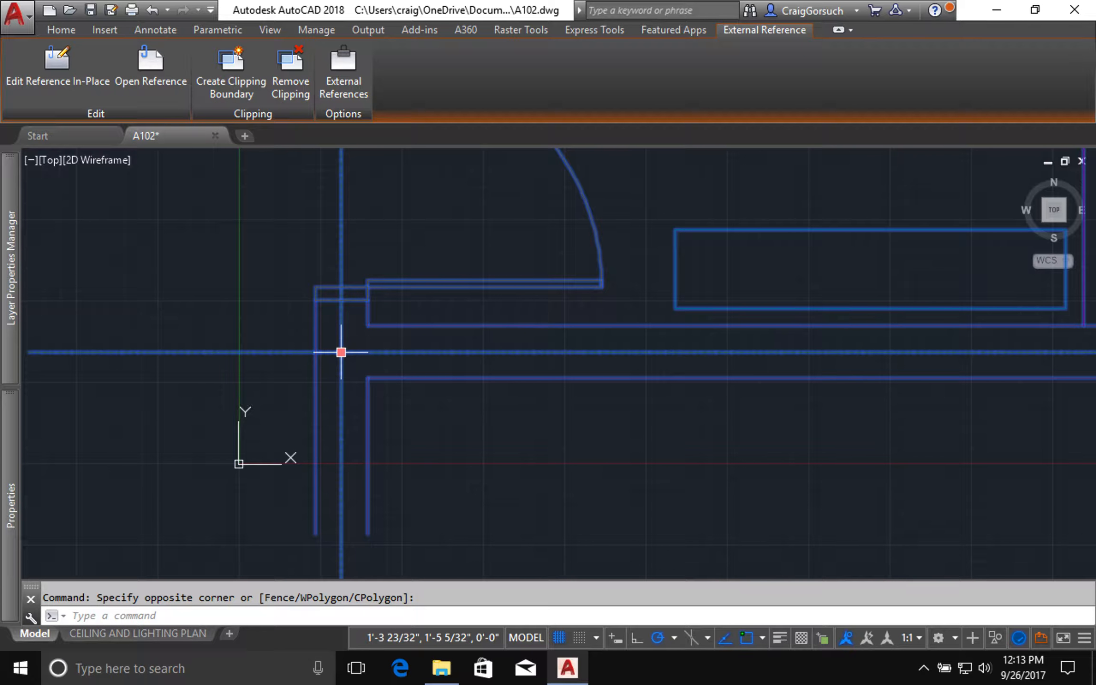
left_click(341, 352)
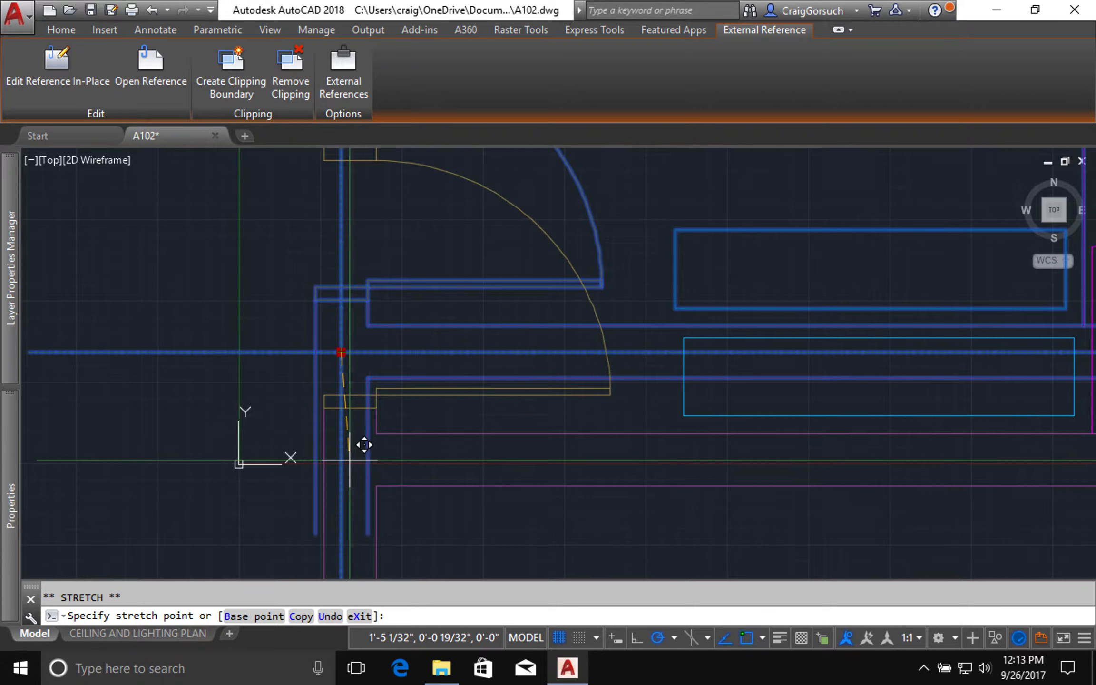
key("ctrl")
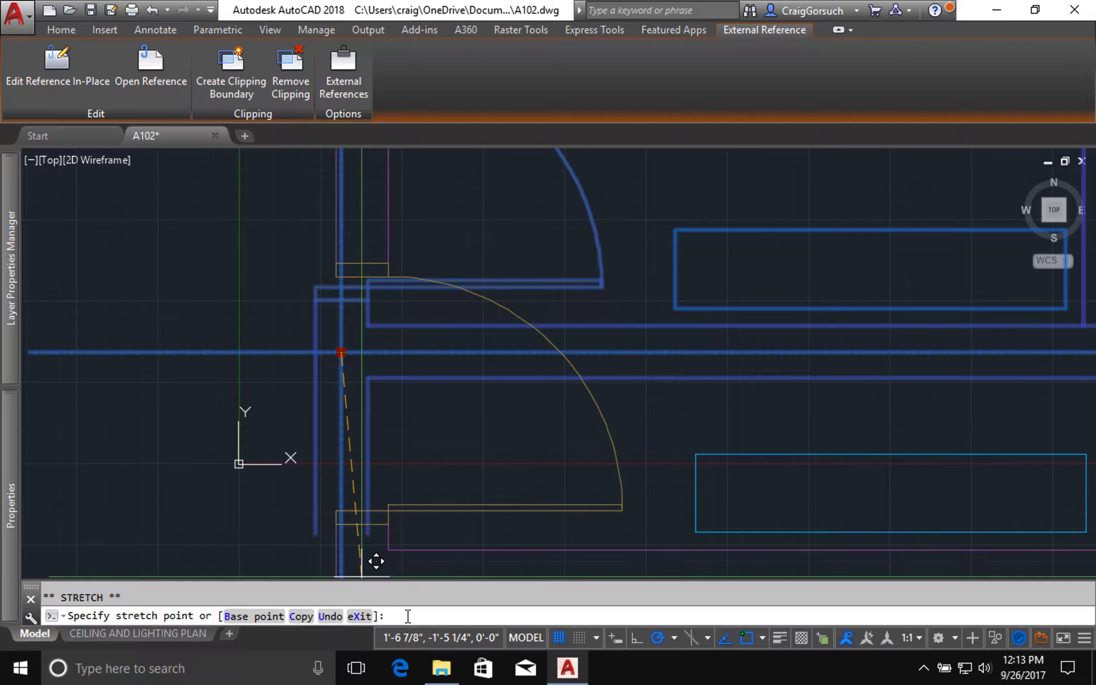
type("0,0")
key("Return")
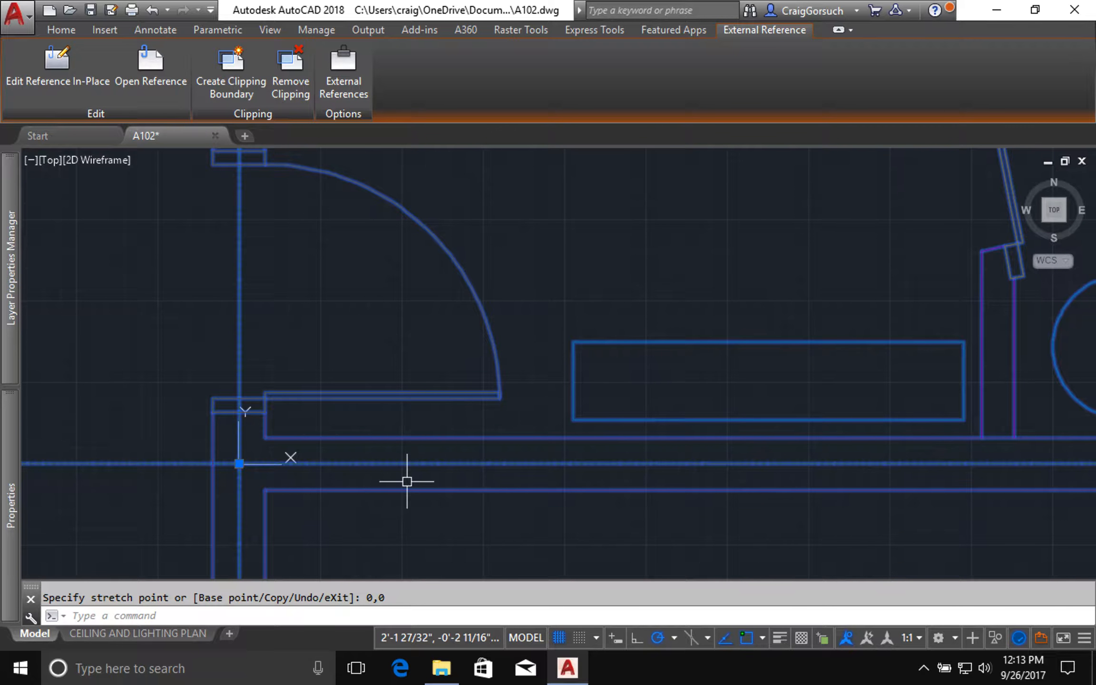
left_click(353, 615)
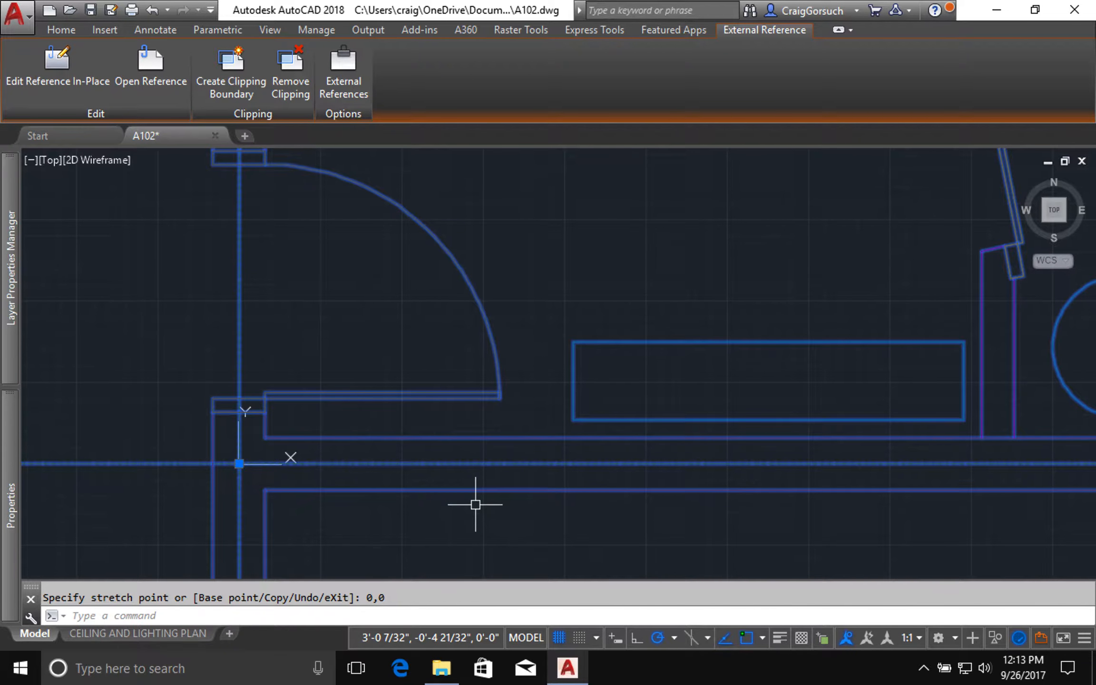
left_click(477, 616)
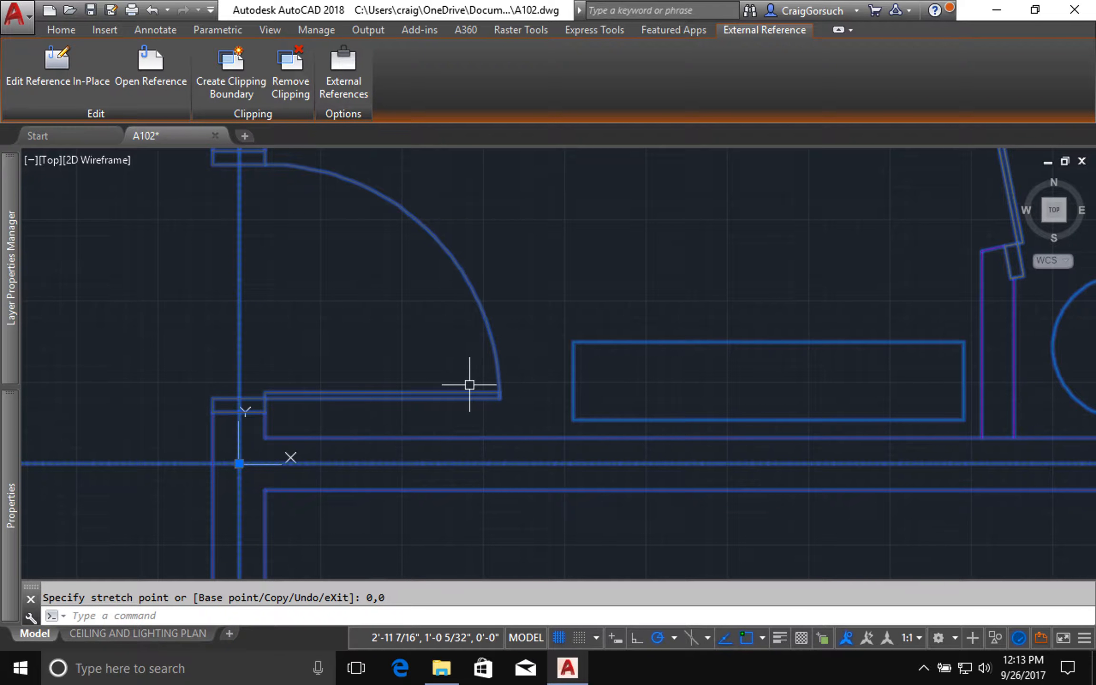
key("Escape")
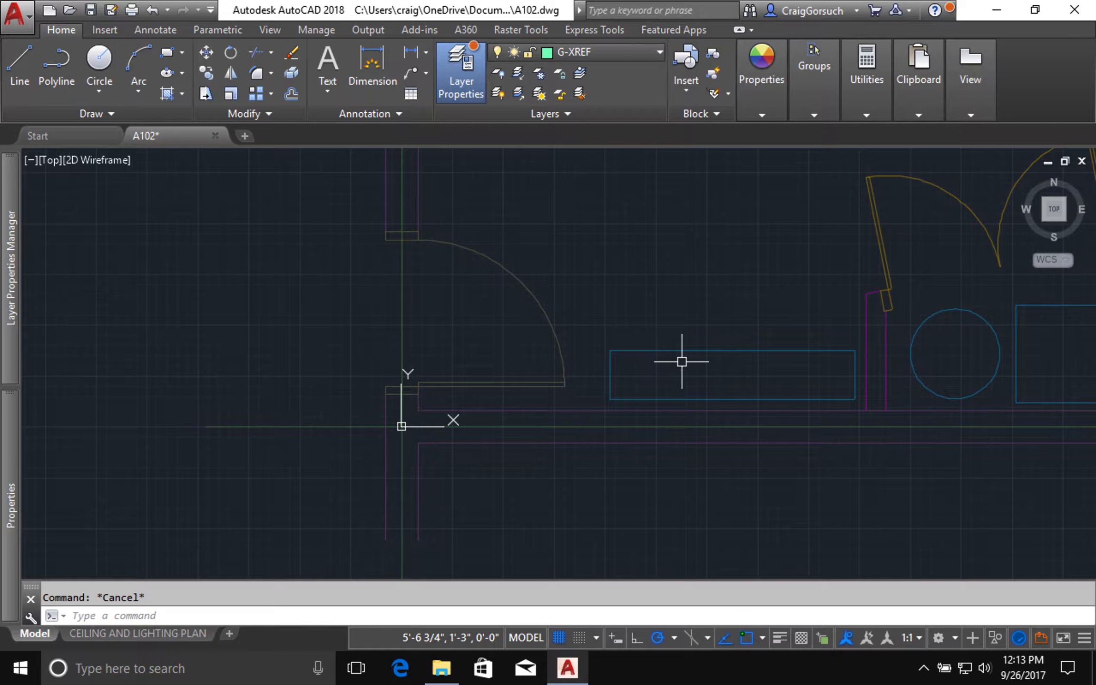
- Turn off the grid display and set the model space annotation scale to 1/4" = 1'-0"
scroll(680, 361, "down", 1)
mouse_move(680, 361)
middle_mouse_down()
mouse_move(468, 460)
mouse_move(425, 463)
middle_mouse_up()
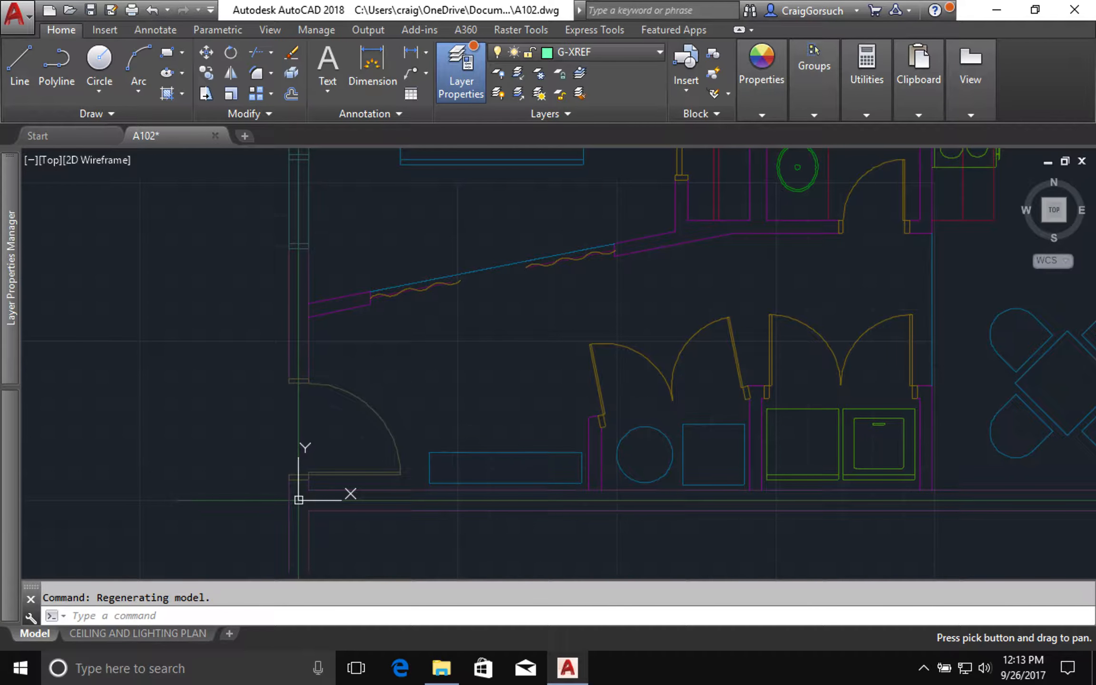
middle_click_drag(635, 359, 565, 426)
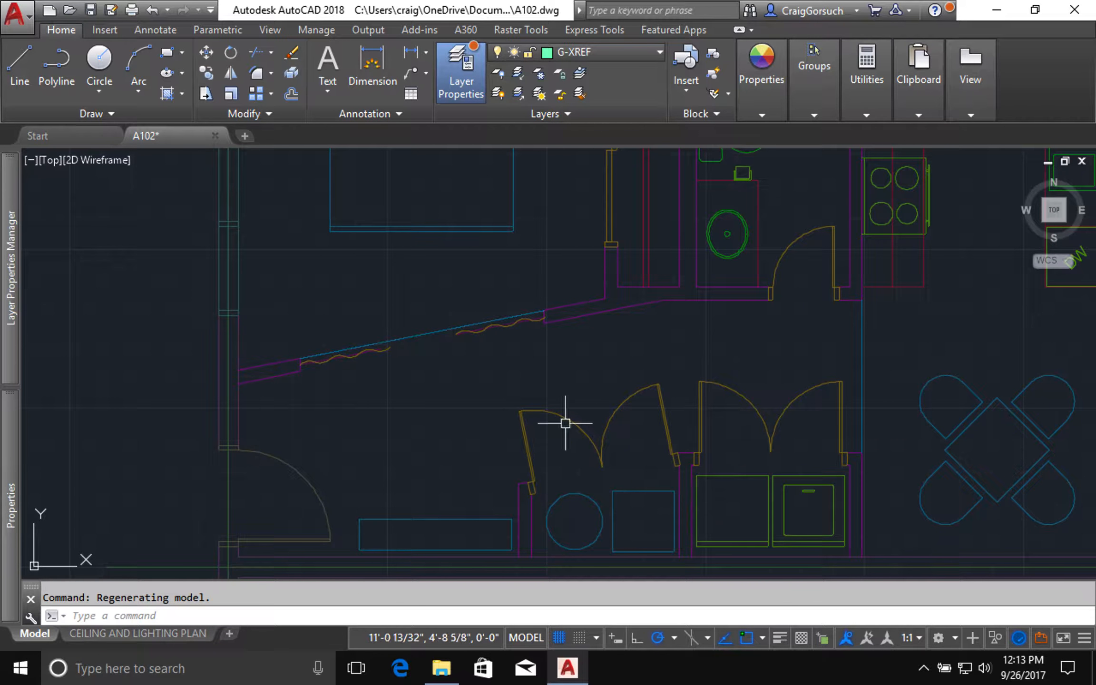
left_click(559, 638)
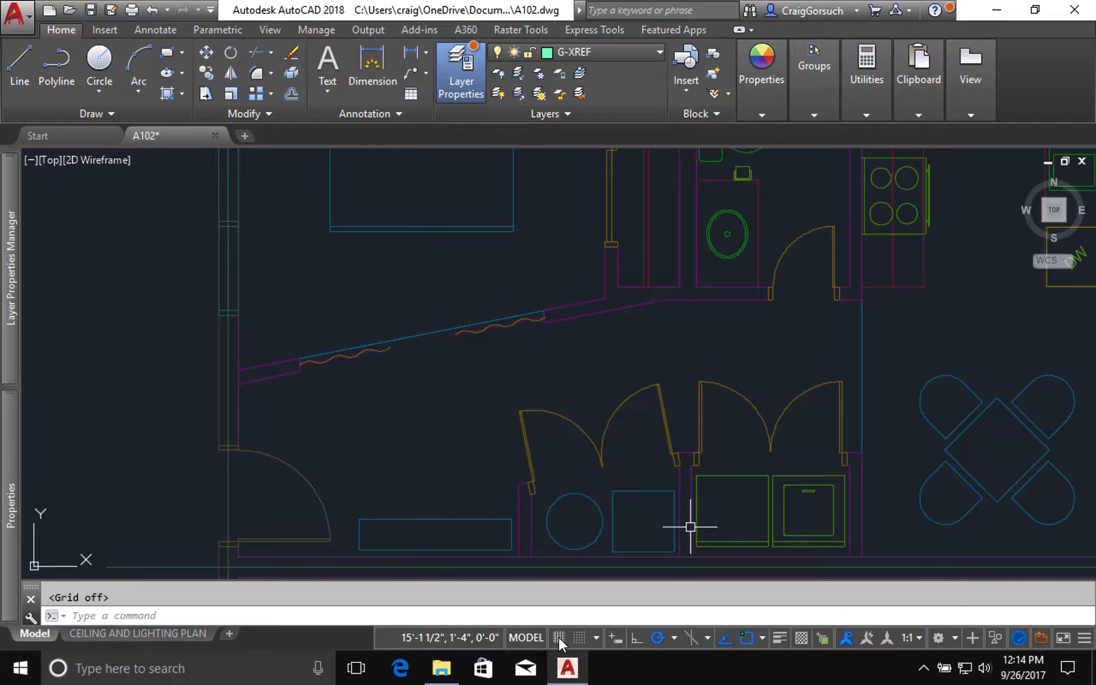
left_click(917, 636)
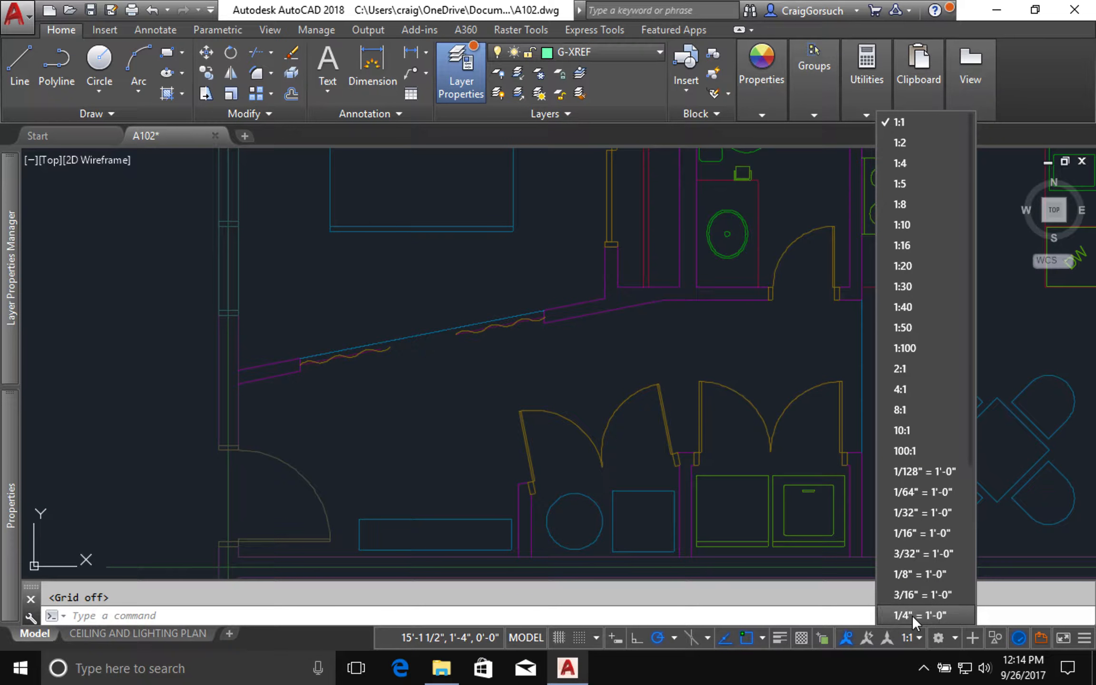
left_click(912, 614)
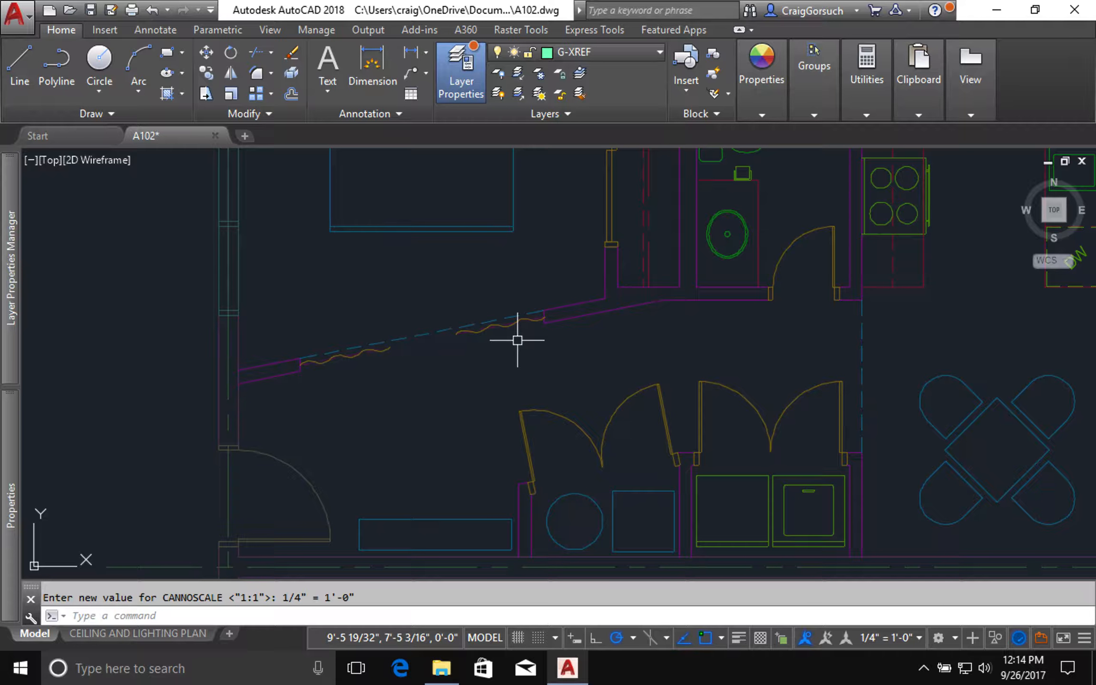
middle_click_drag(517, 340, 435, 331)
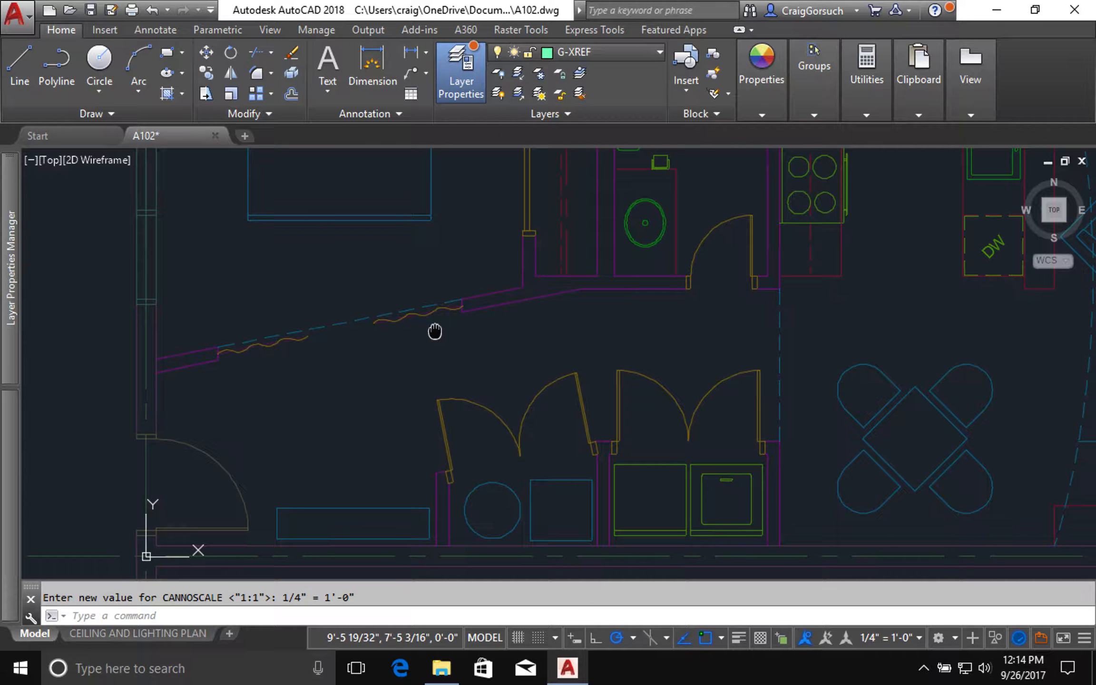
- Make G-VPRT the current layer and switch to the CEILING AND LIGHTING PLAN layout
scroll(435, 331, "down", 2)
middle_click_drag(506, 352, 424, 399)
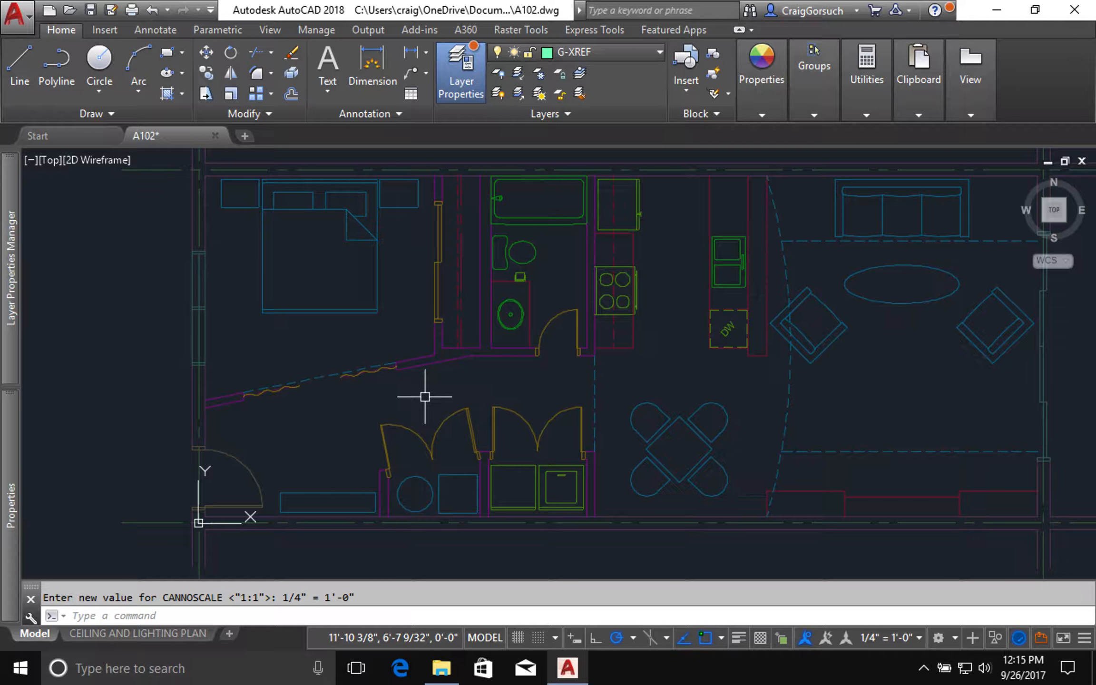
left_click(607, 50)
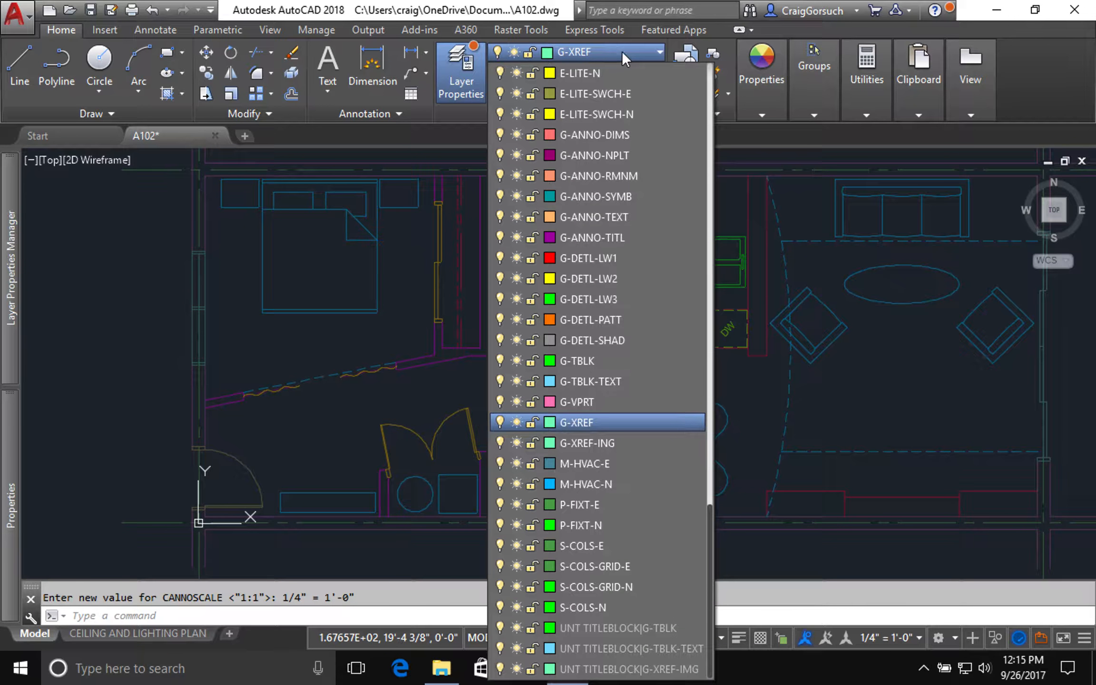
left_click(582, 404)
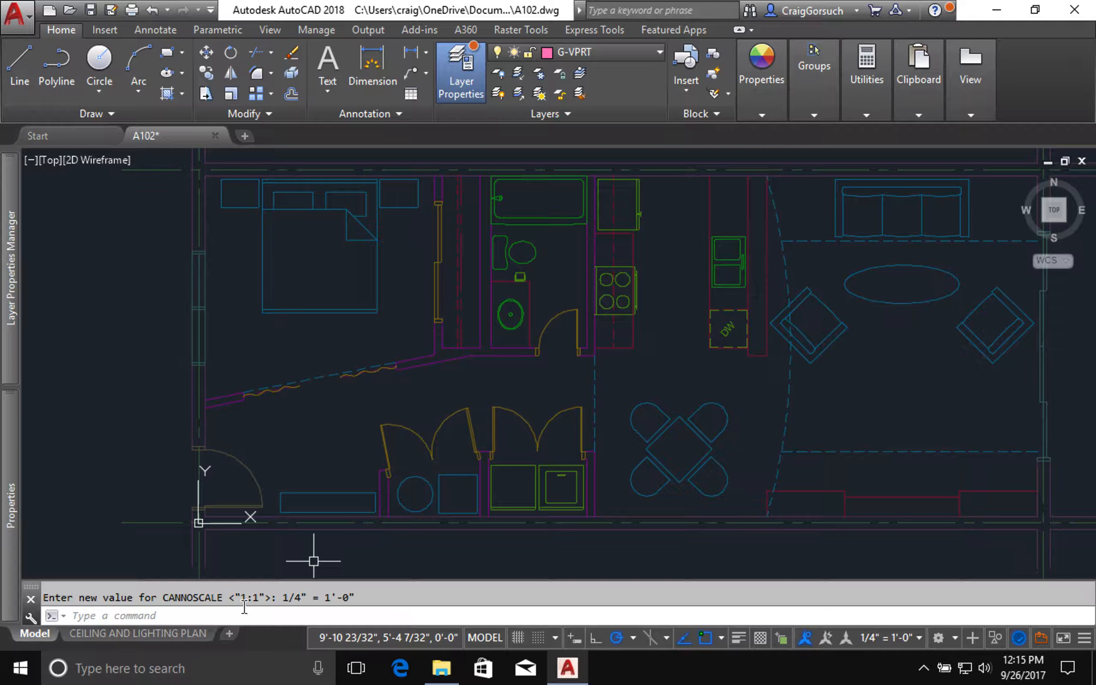
left_click(158, 631)
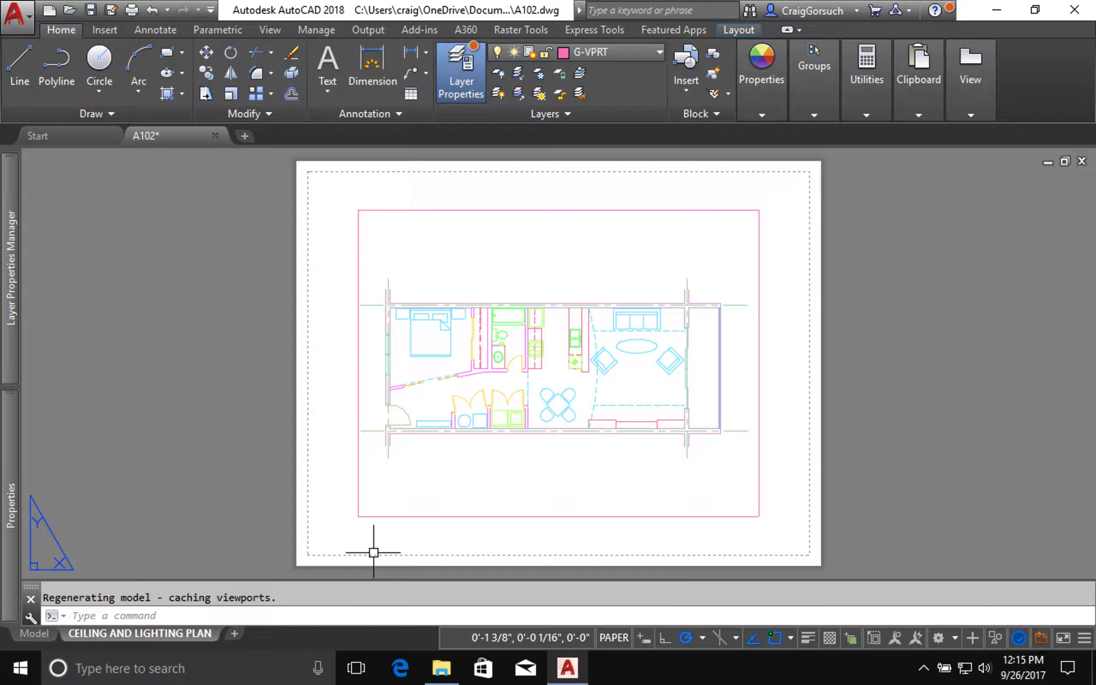
- Select the layout's existing viewport to check which layer it is on, and deselect it
left_click(554, 202)
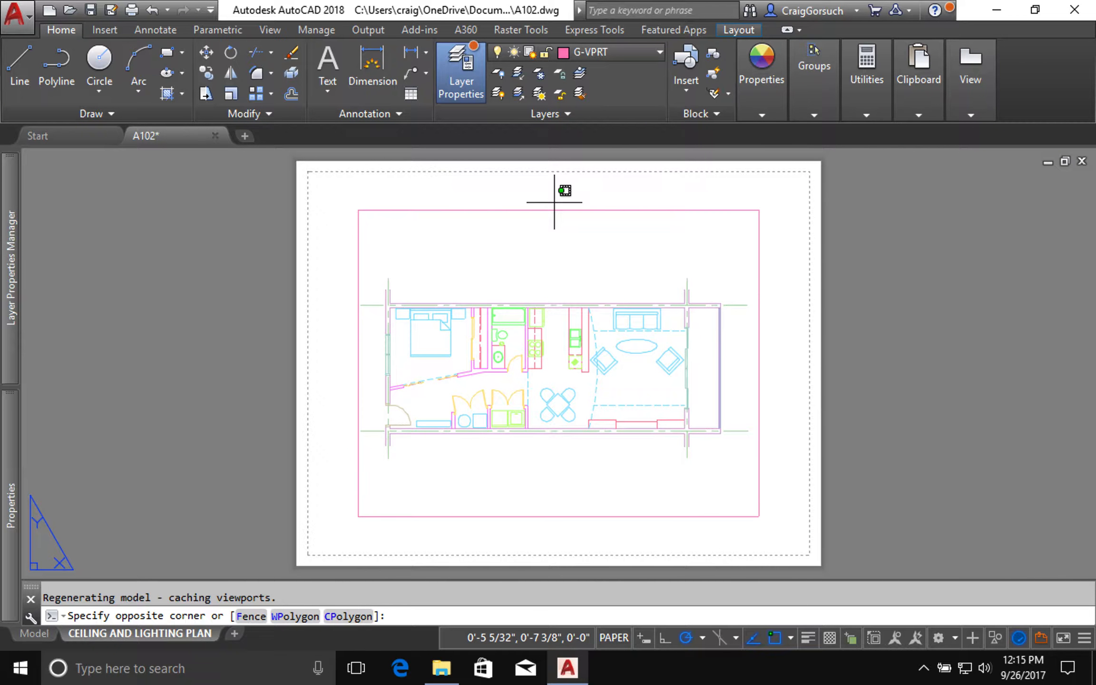
left_click(514, 239)
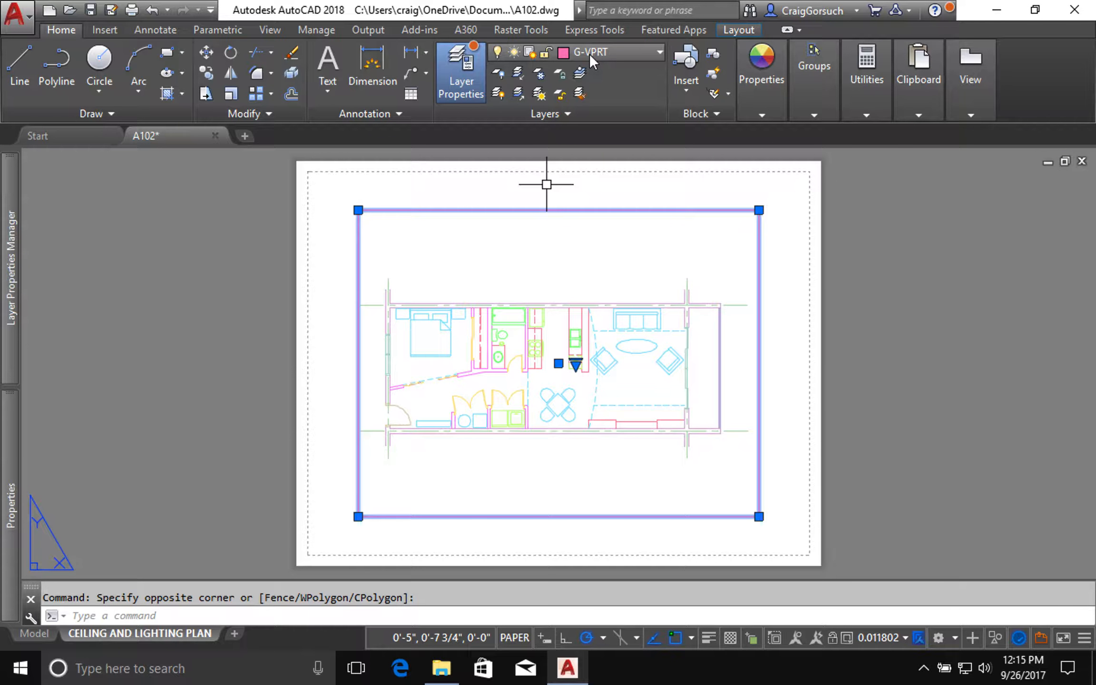
key("Escape")
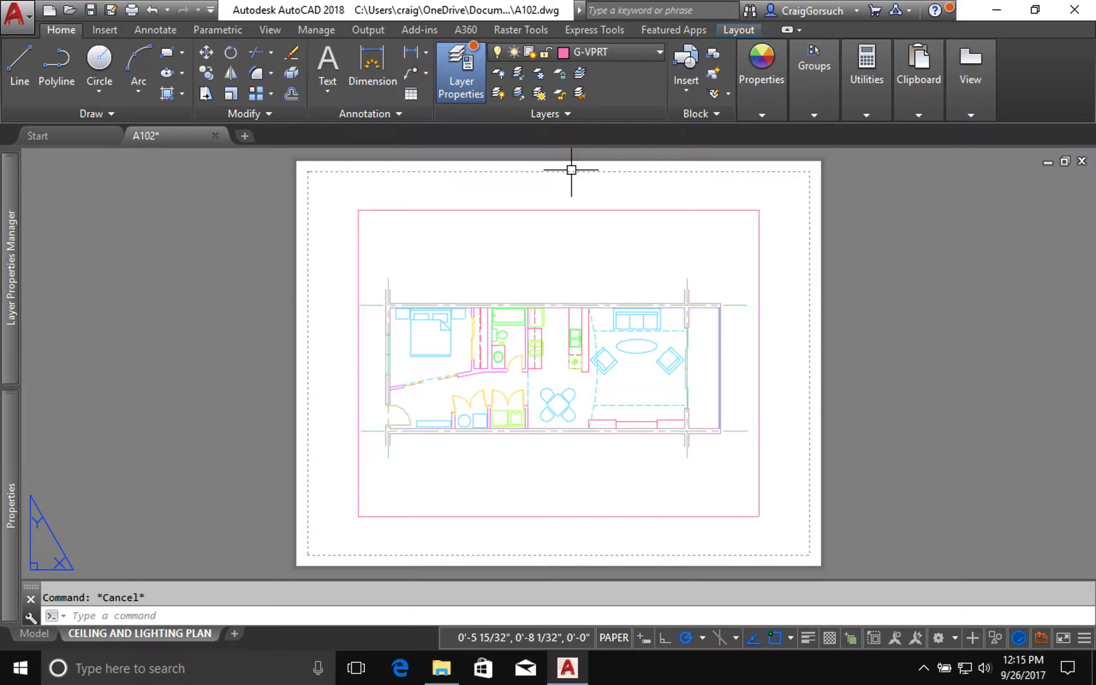
- Modify the CEILING AND LIGHTING PLAN page setup to use the AutoCAD PDF (General Documentation).pc3 plotter
right_click(132, 634)
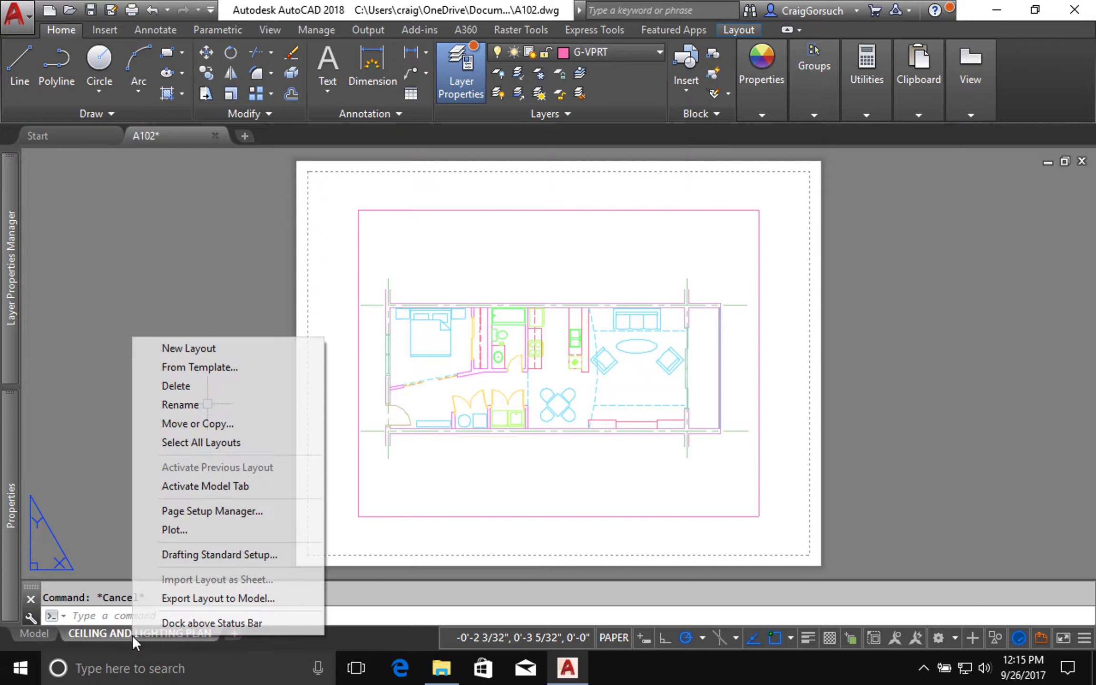
left_click(215, 514)
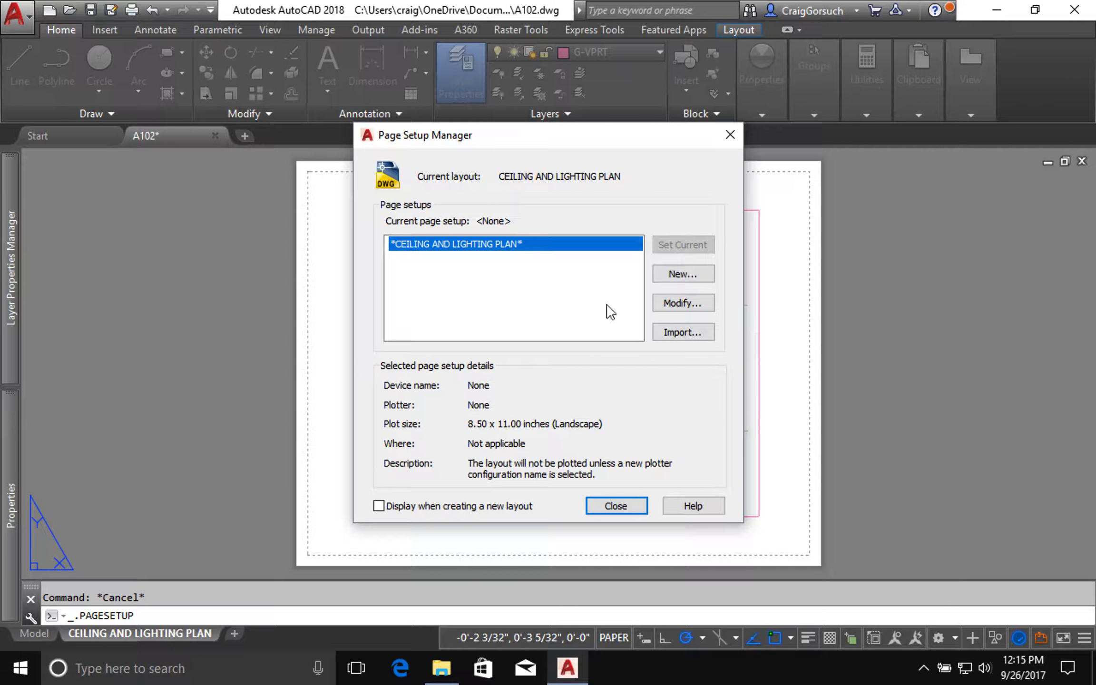
left_click(685, 304)
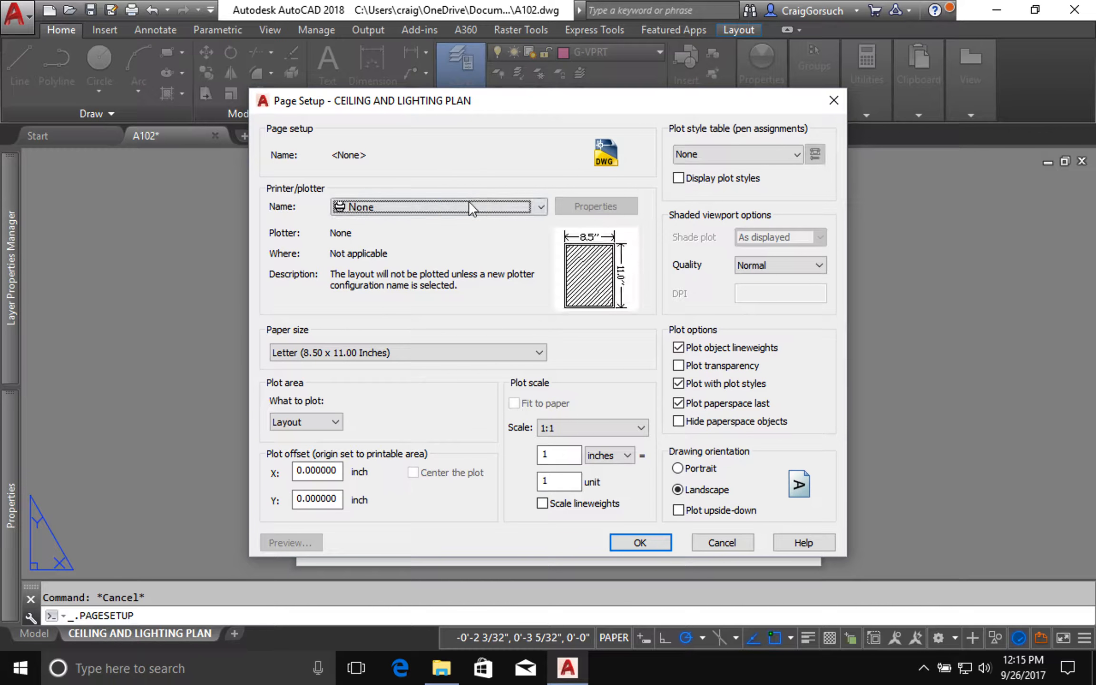
left_click(469, 208)
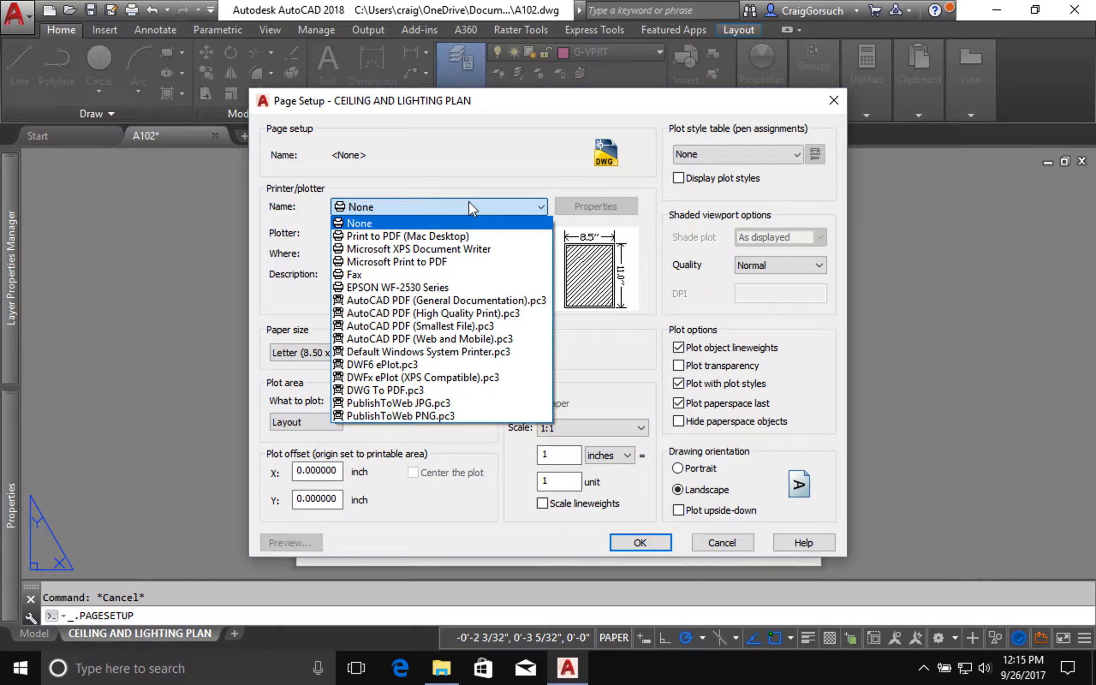
left_click(455, 300)
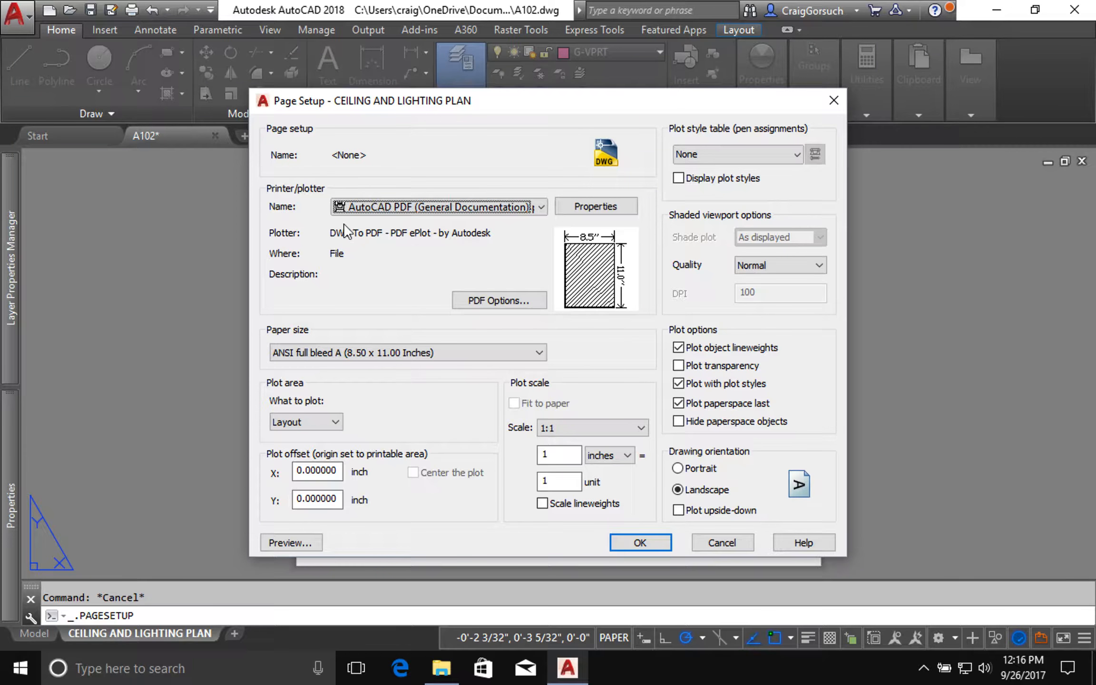
- Set the page setup's paper size to ANSI full bleed B (17.00 x 11.00 Inches)
left_click(407, 353)
scroll(425, 243, "down", 1)
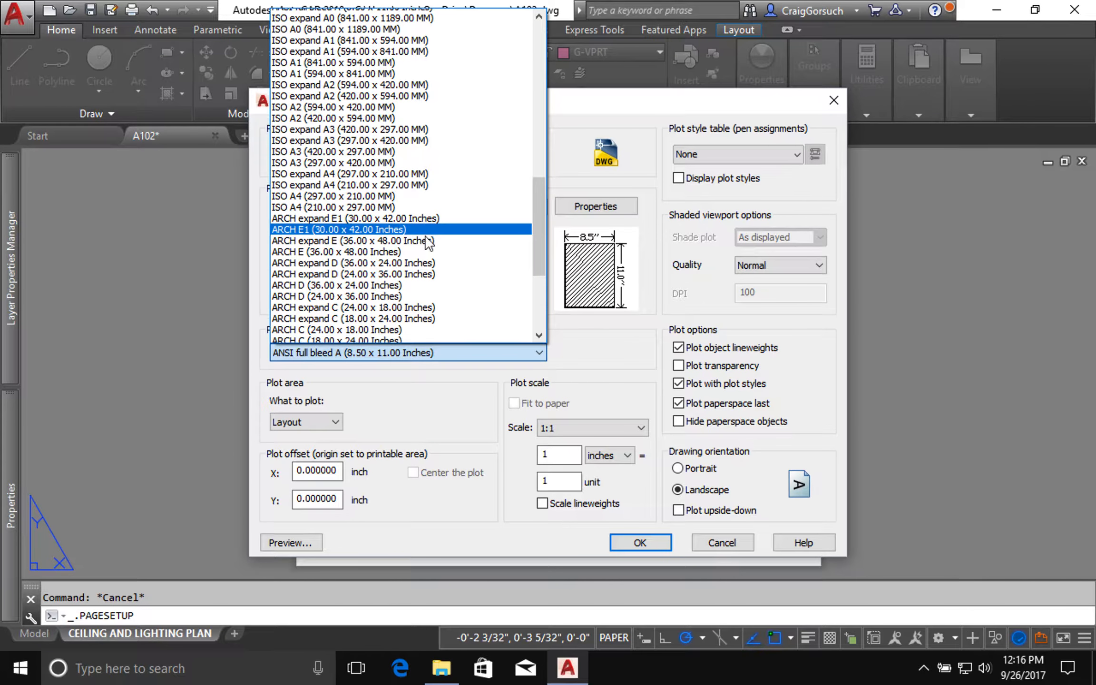
scroll(425, 238, "up", 3)
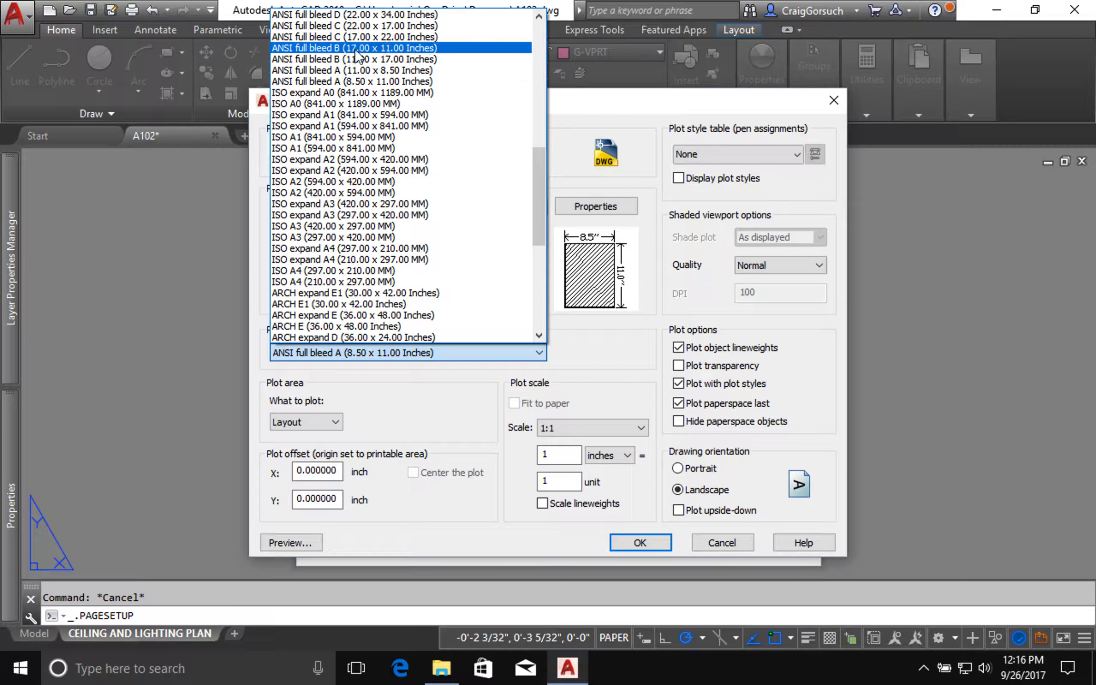
left_click(376, 48)
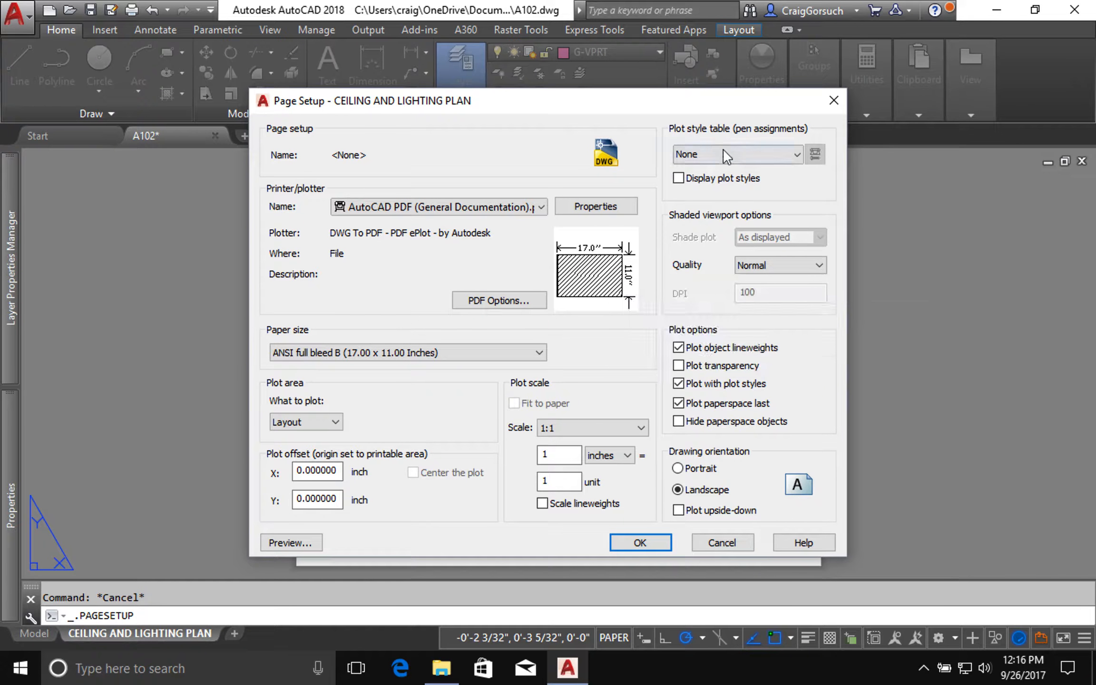
- Assign the monochrome.ctb plot style table, accept the page setup and close the Page Setup Manager
left_click(701, 154)
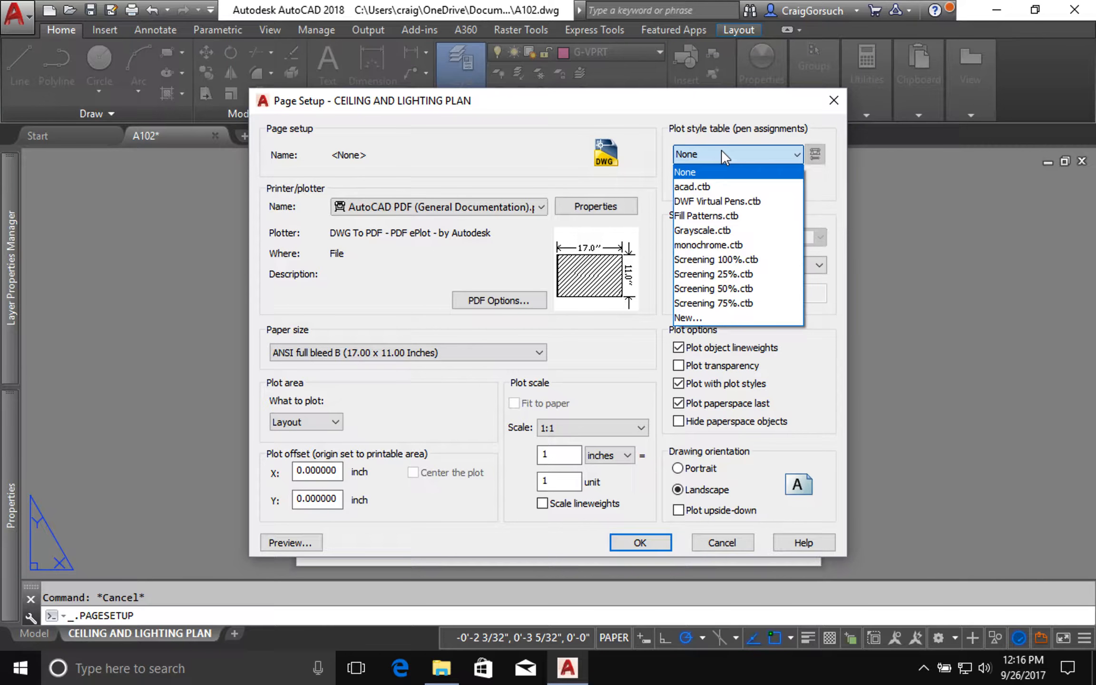
left_click(709, 245)
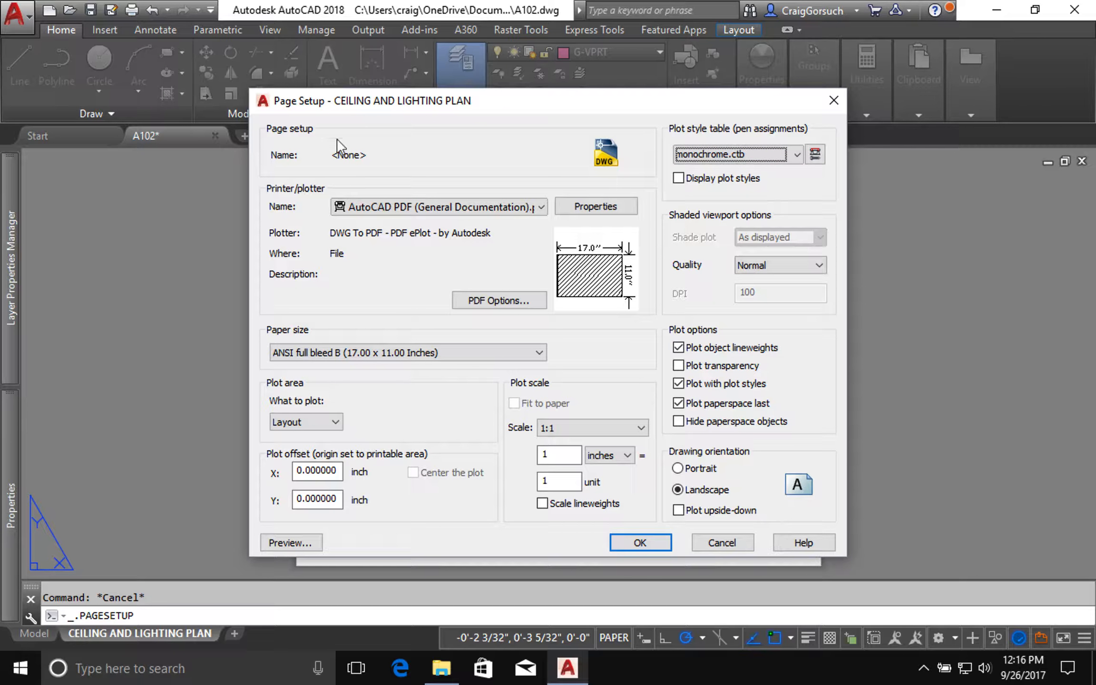
left_click(640, 541)
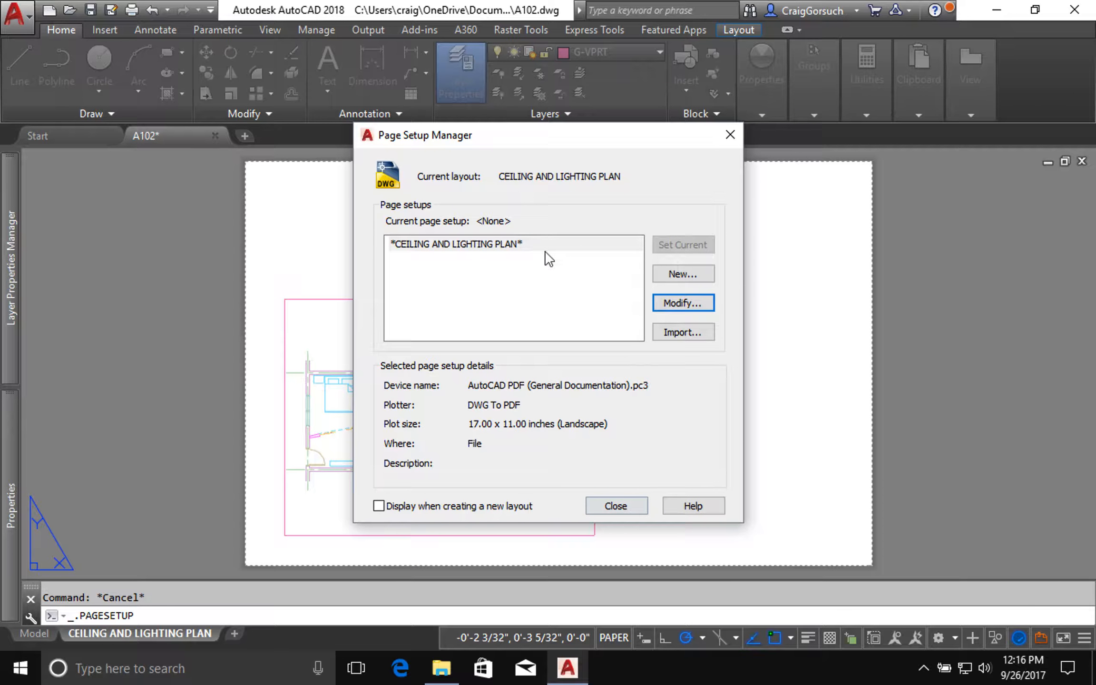
left_click(611, 505)
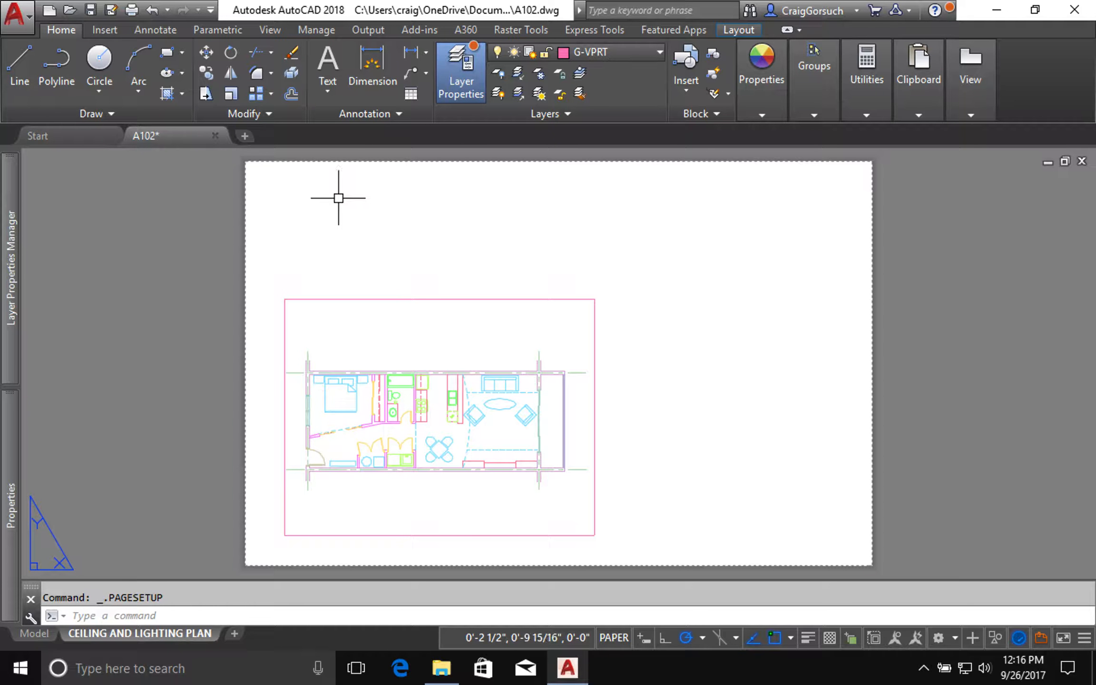
- Display the drawing's external references and review the details of the A102 and A101 entries
type("XR")
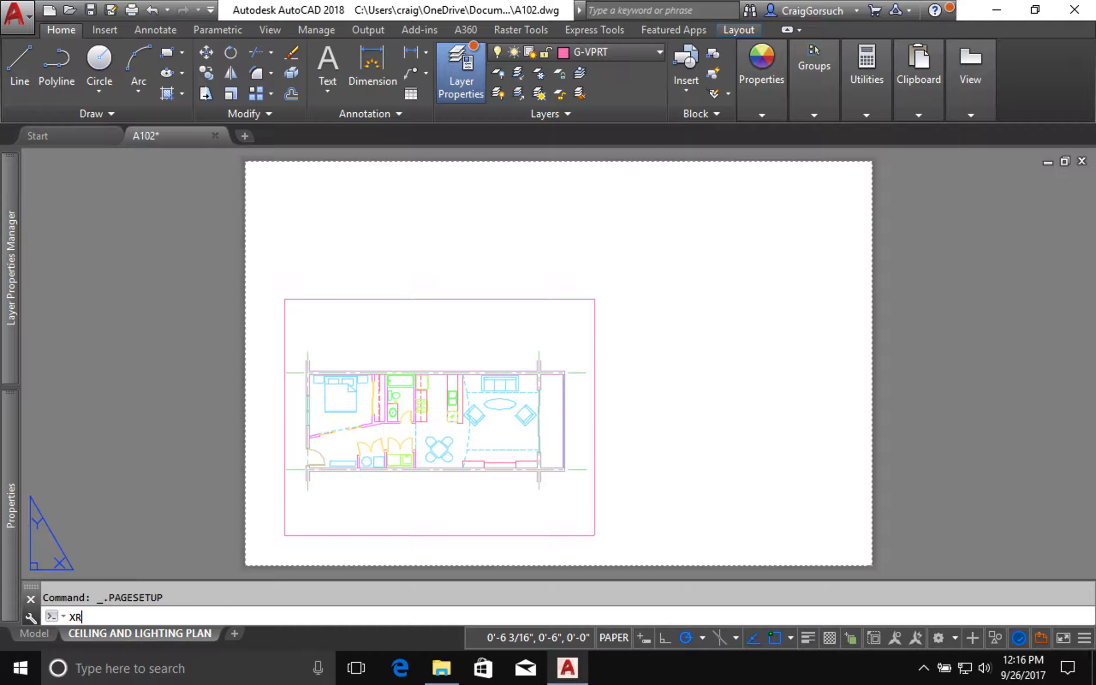
key("Return")
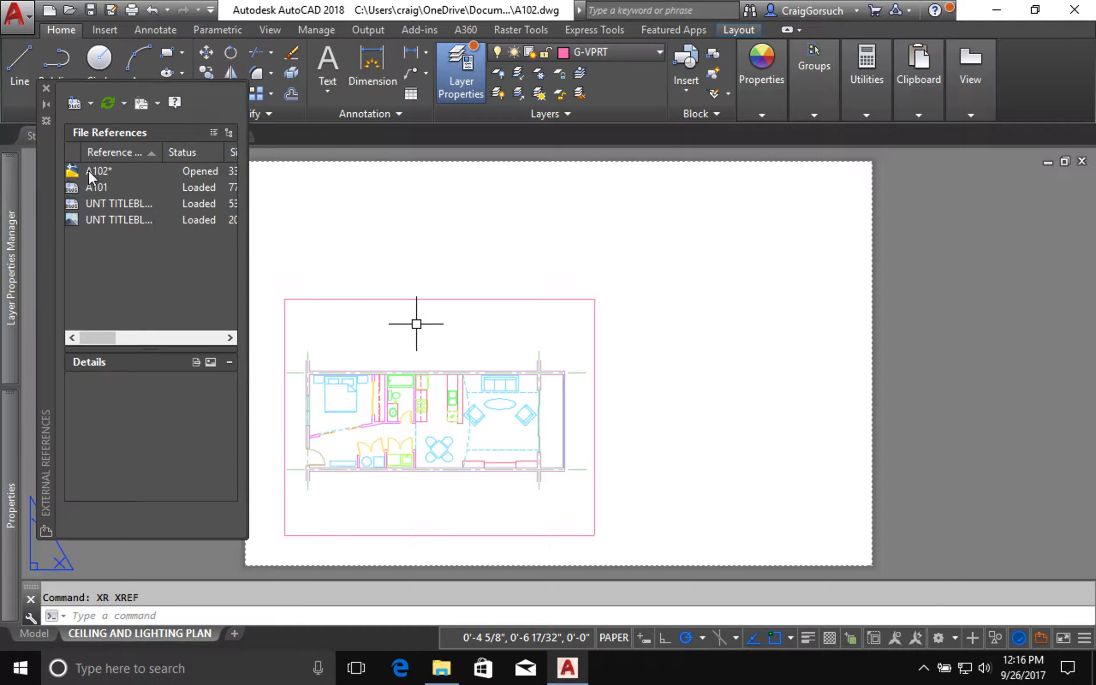
left_click(90, 170)
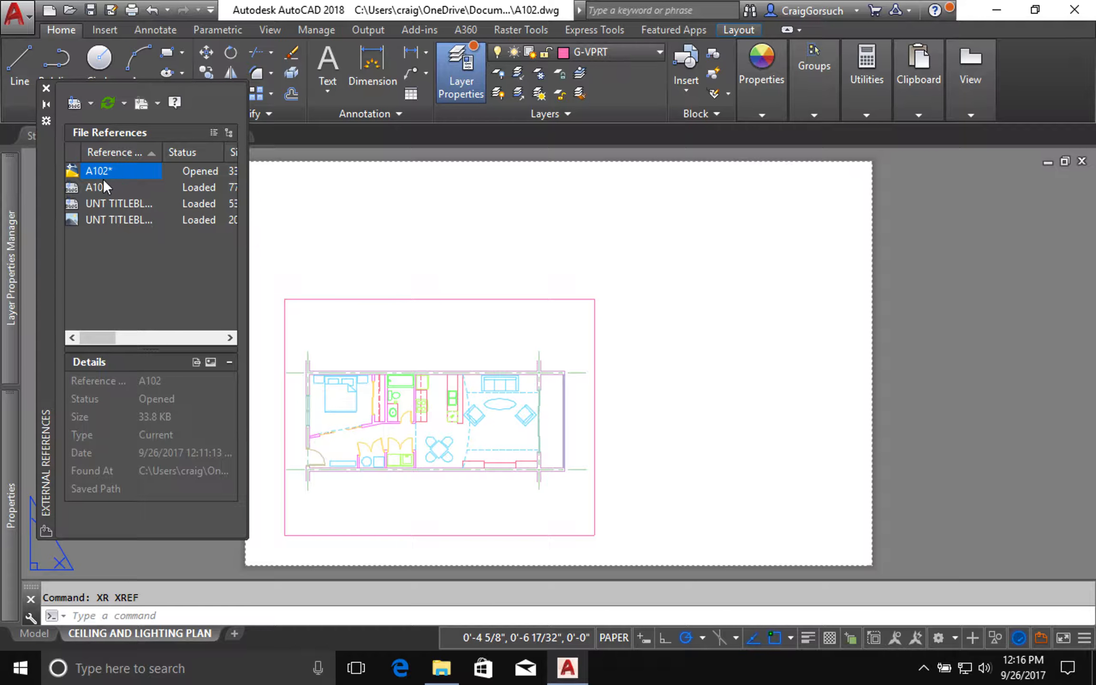
left_click(101, 186)
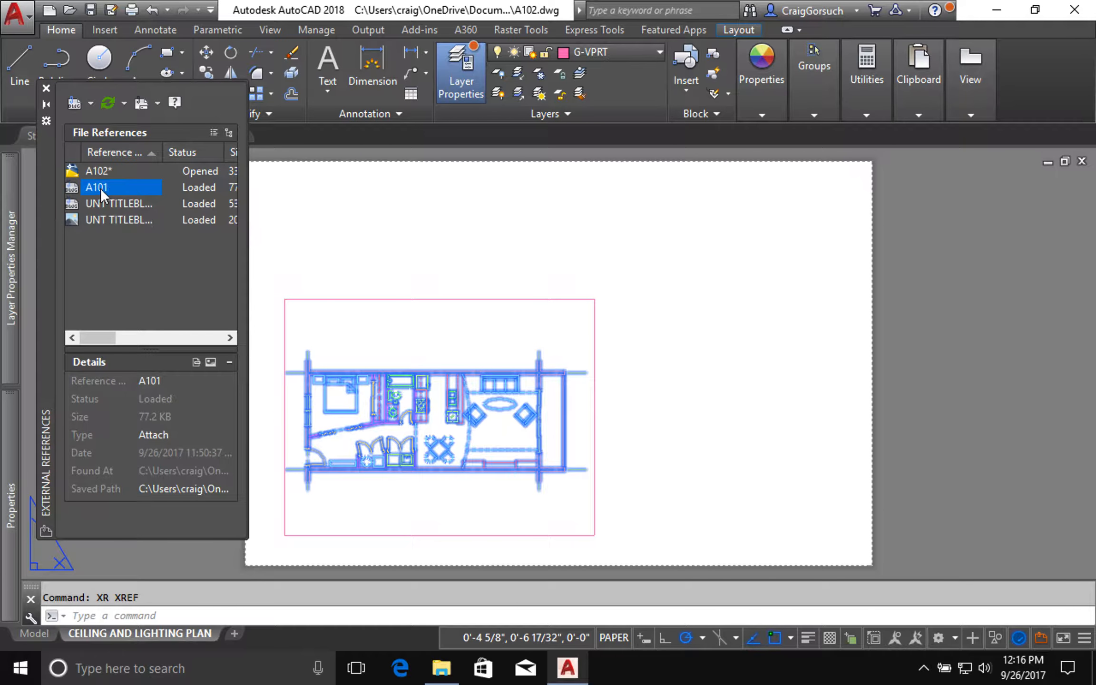
mouse_move(98, 187)
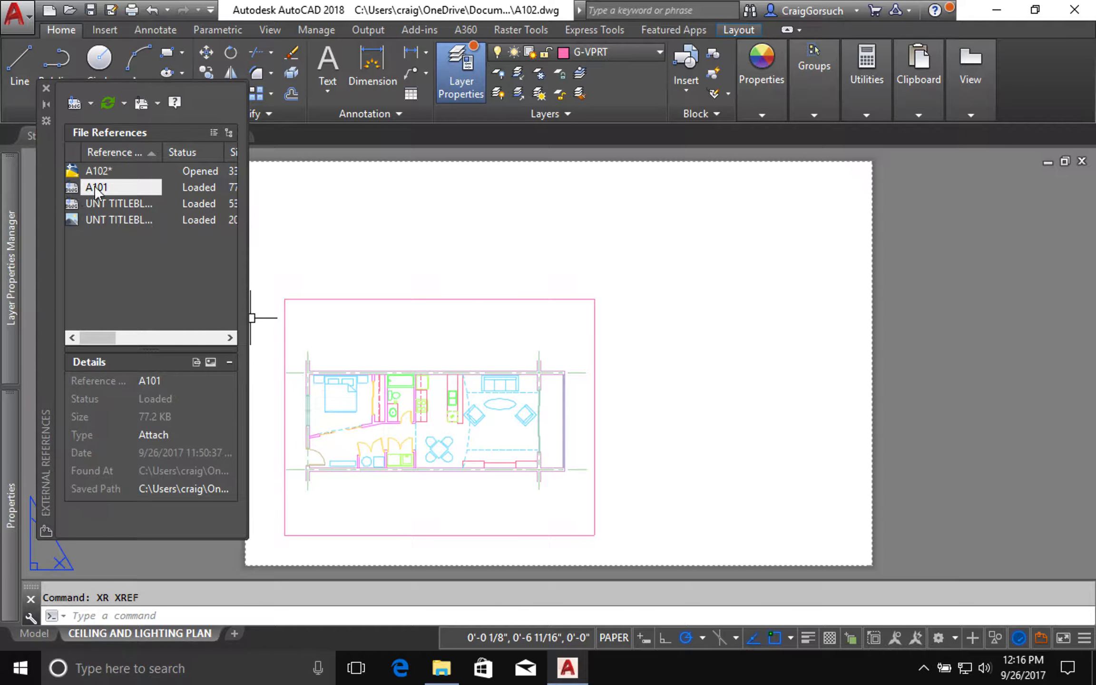
left_click(107, 186)
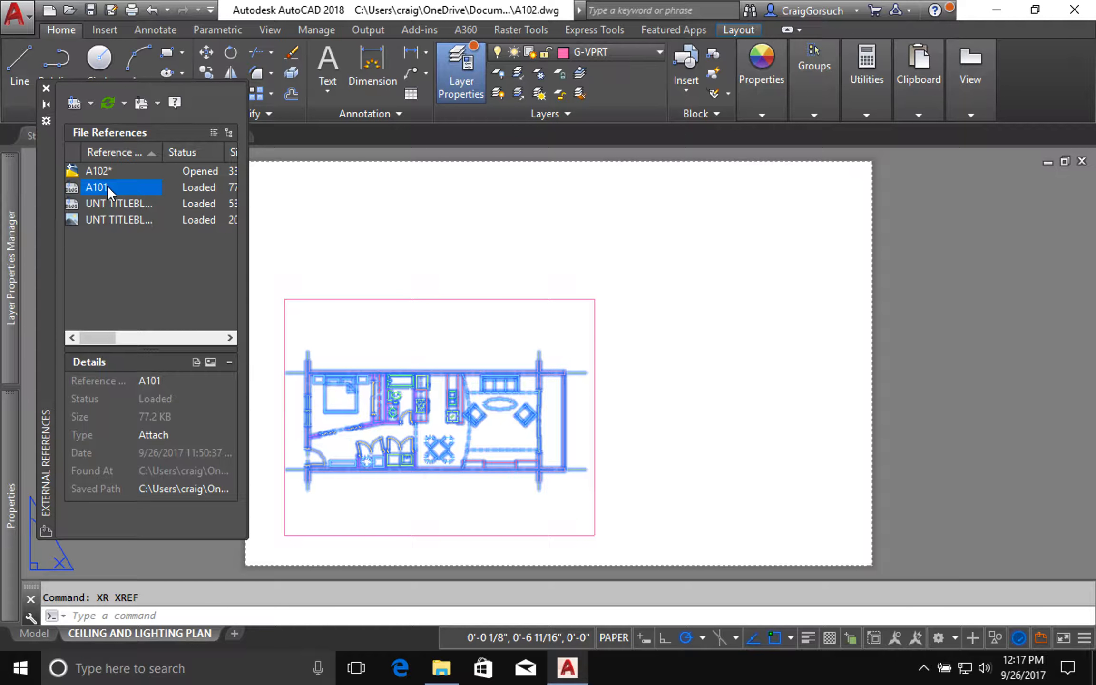
mouse_move(107, 186)
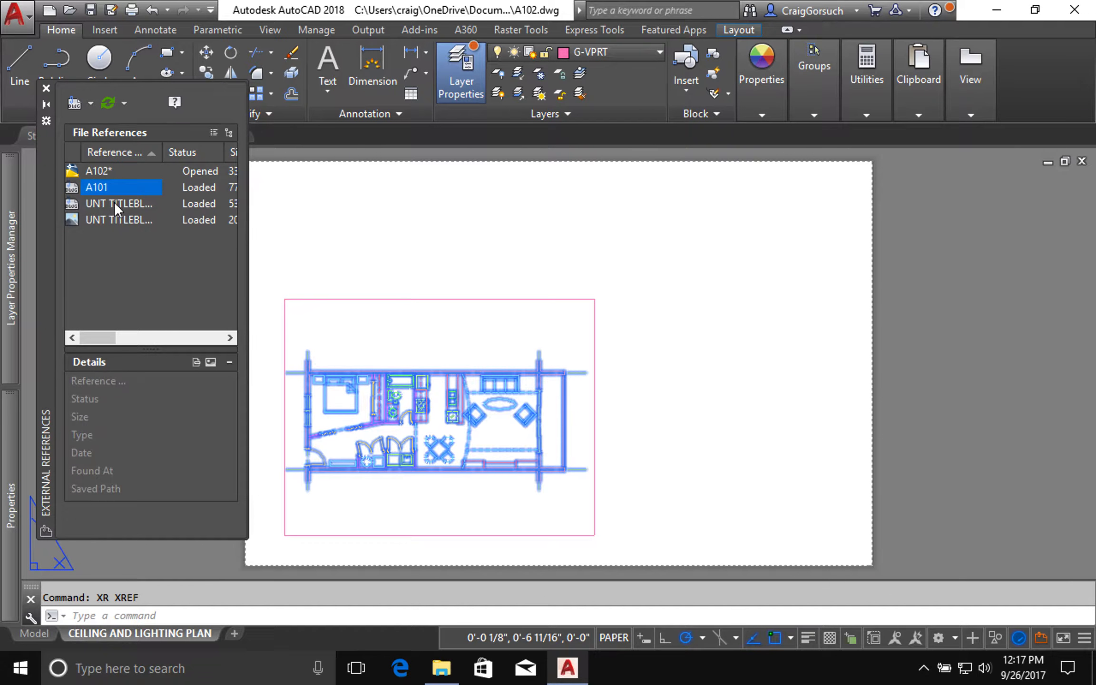
- Examine the details and available options of the nested UNT TITLEBLOCK drawing reference, and clear the selection
left_click(114, 202)
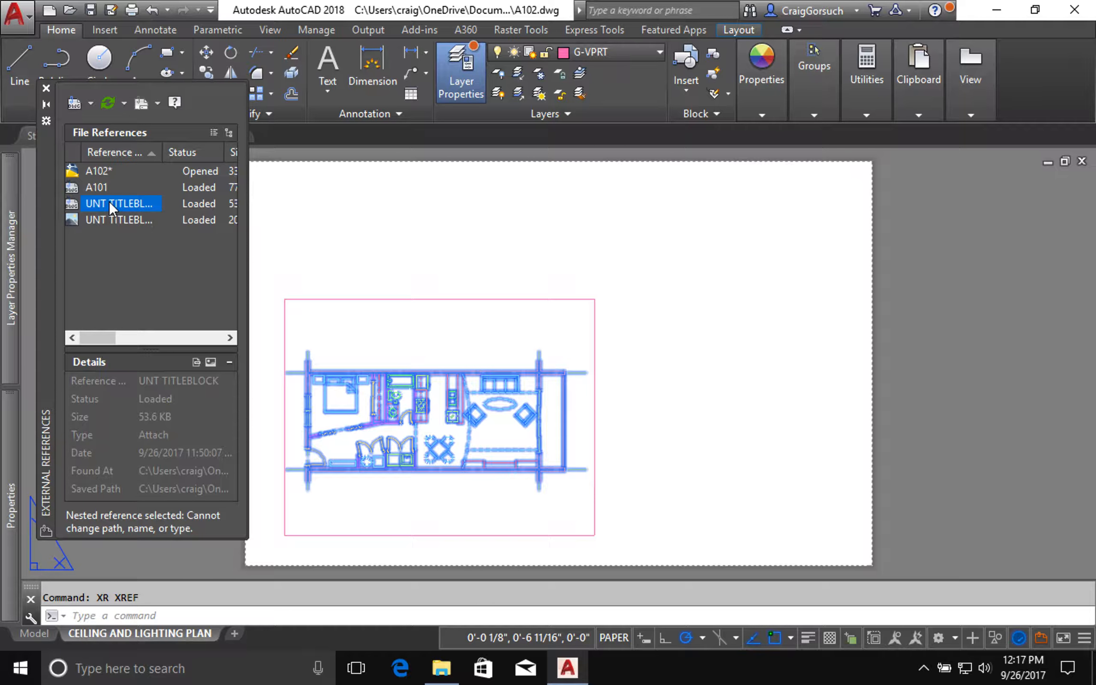
mouse_move(109, 200)
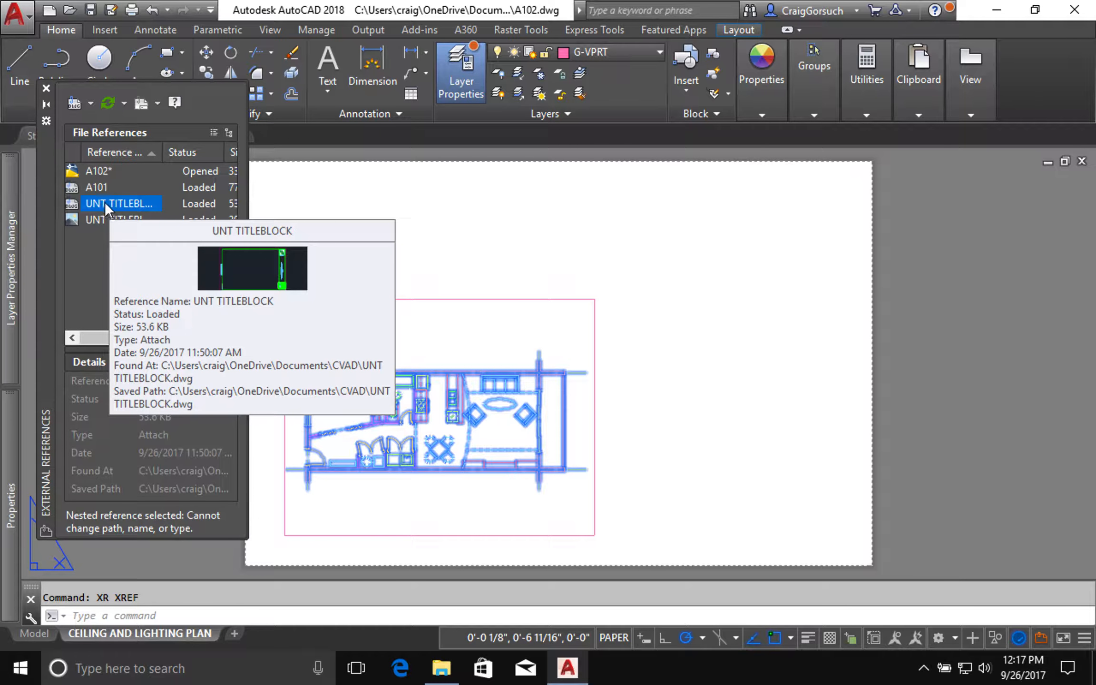
right_click(103, 204)
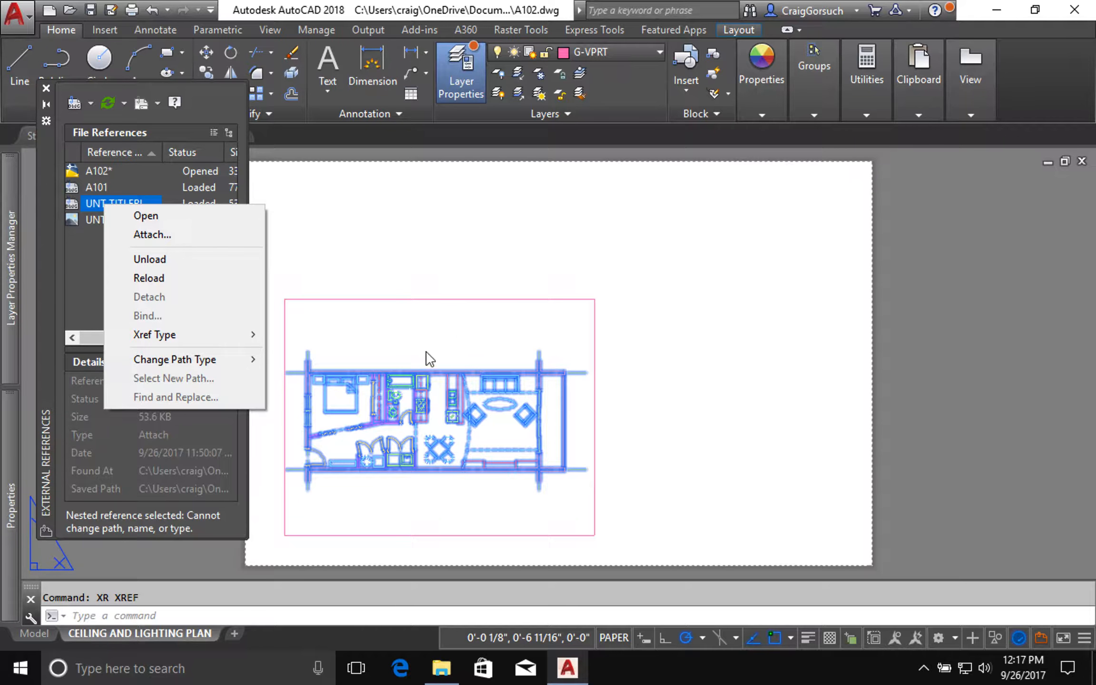
key("Escape")
key("Escape")
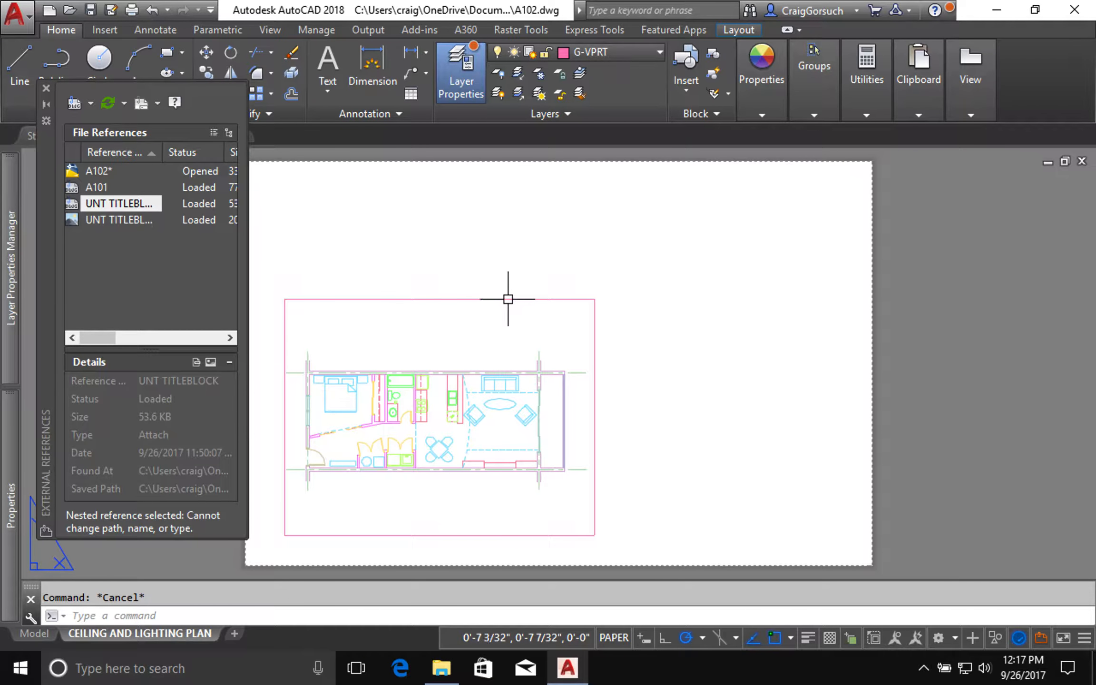
- Inspect the viewport by entering its model space, returning to paper space, and selecting and deselecting its border
double_click(511, 315)
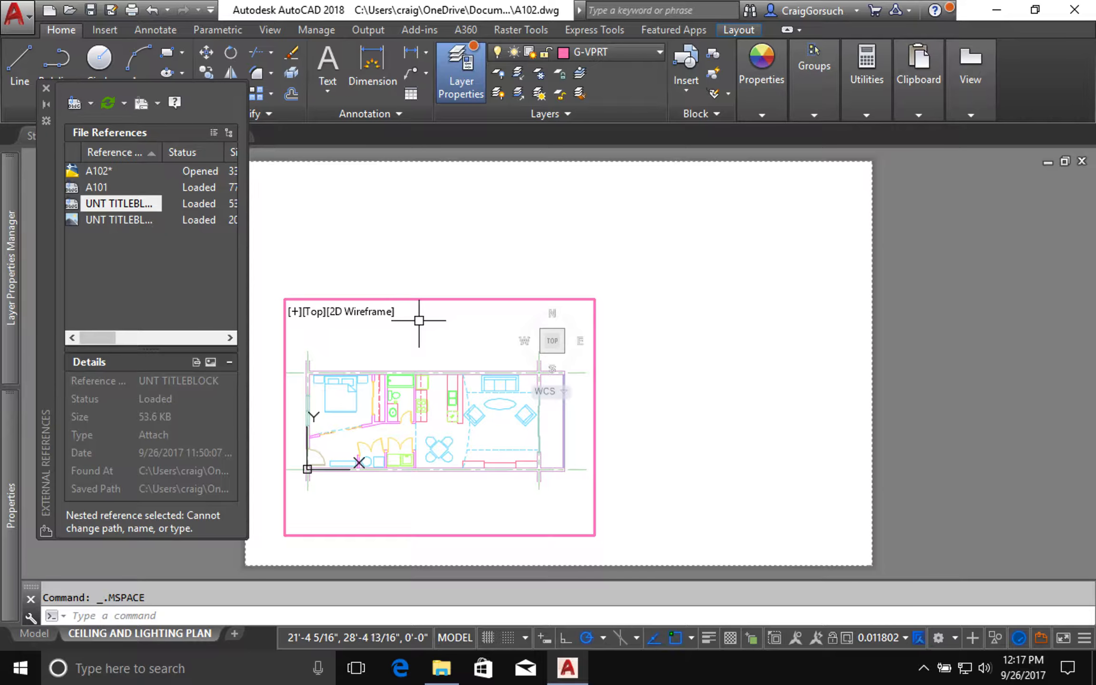
scroll(419, 324, "up", 1)
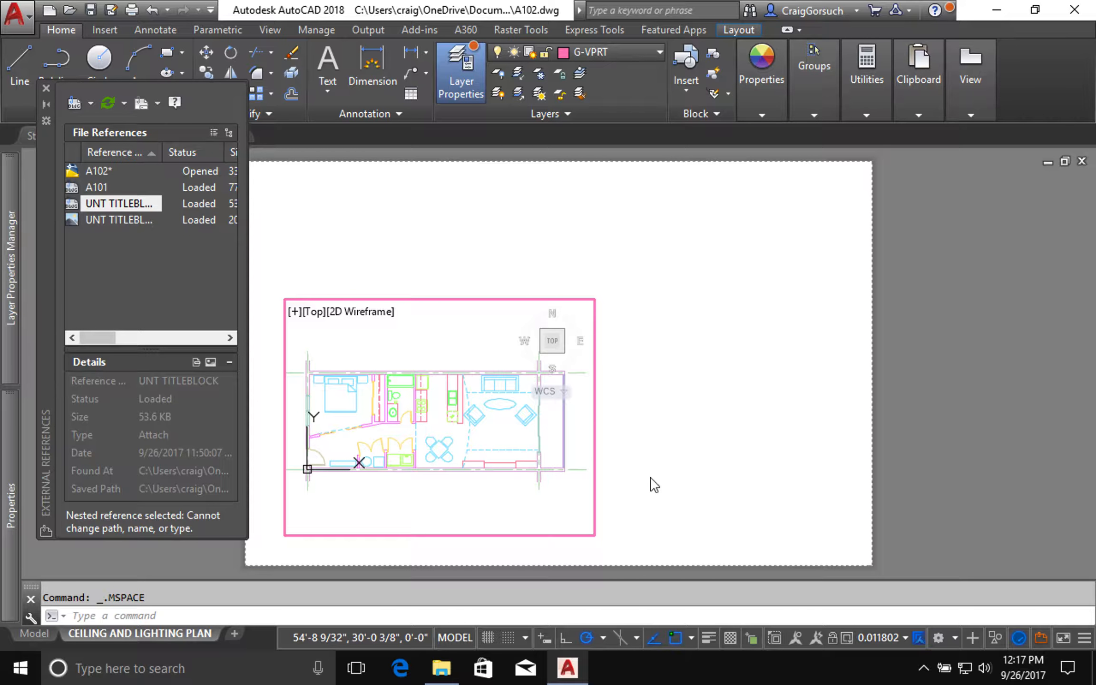
double_click(475, 259)
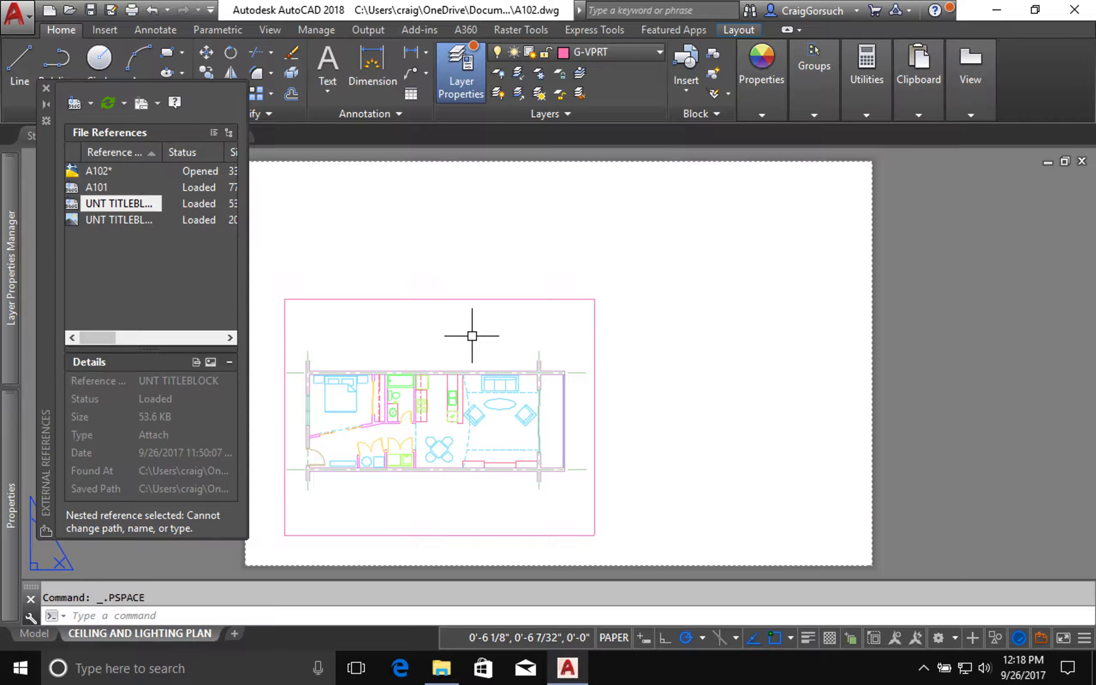
left_click(475, 298)
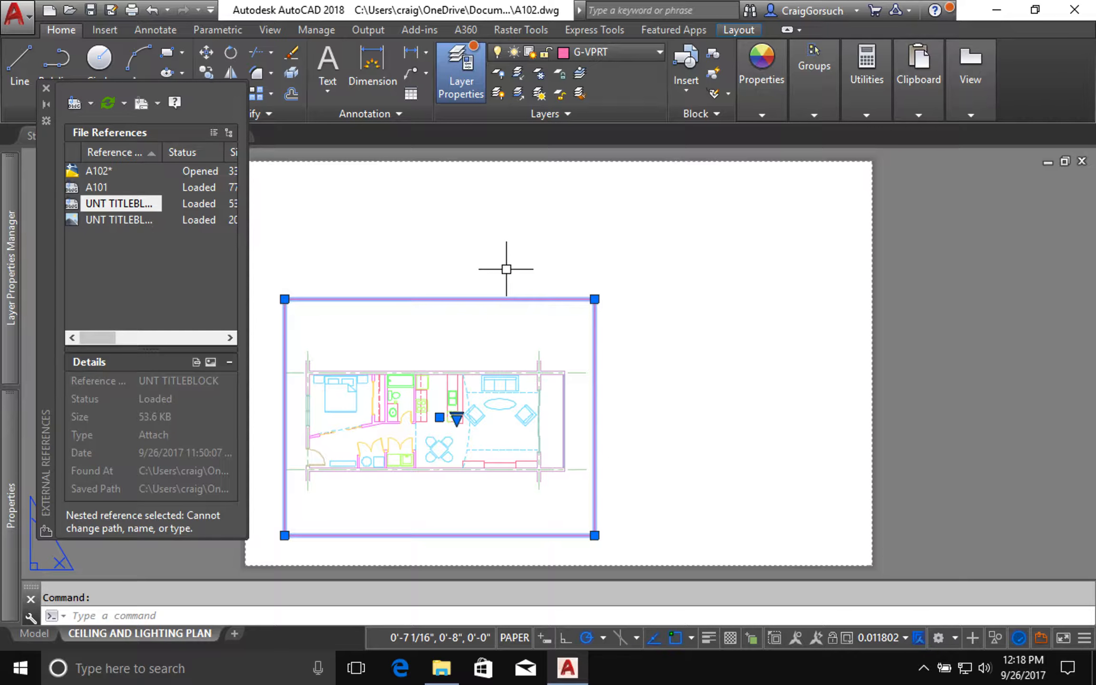
key("Escape")
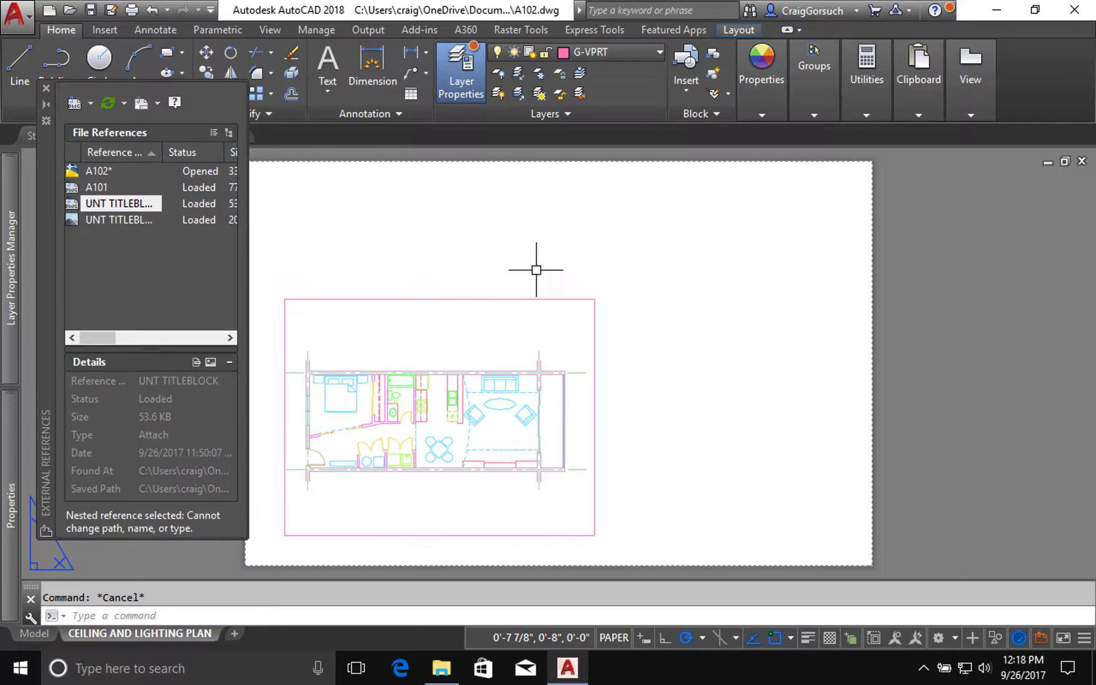
- Switch to File Explorer and examine the drawings and block folders stored in the CVAD project folder
left_click(690, 242)
left_click(701, 275)
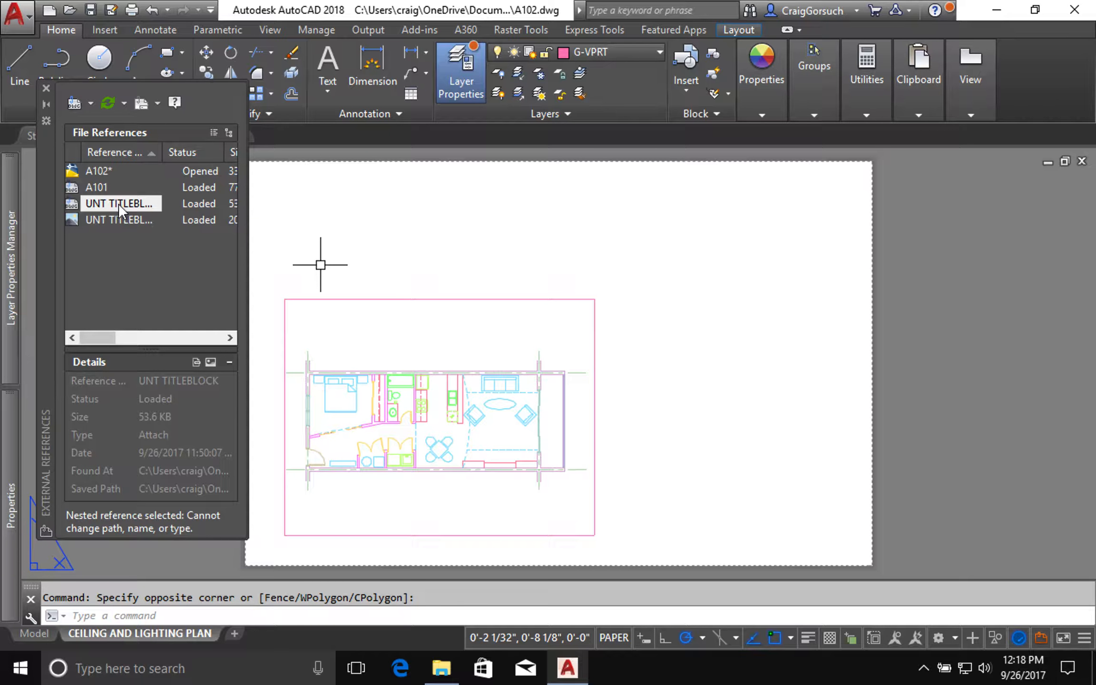
mouse_move(119, 204)
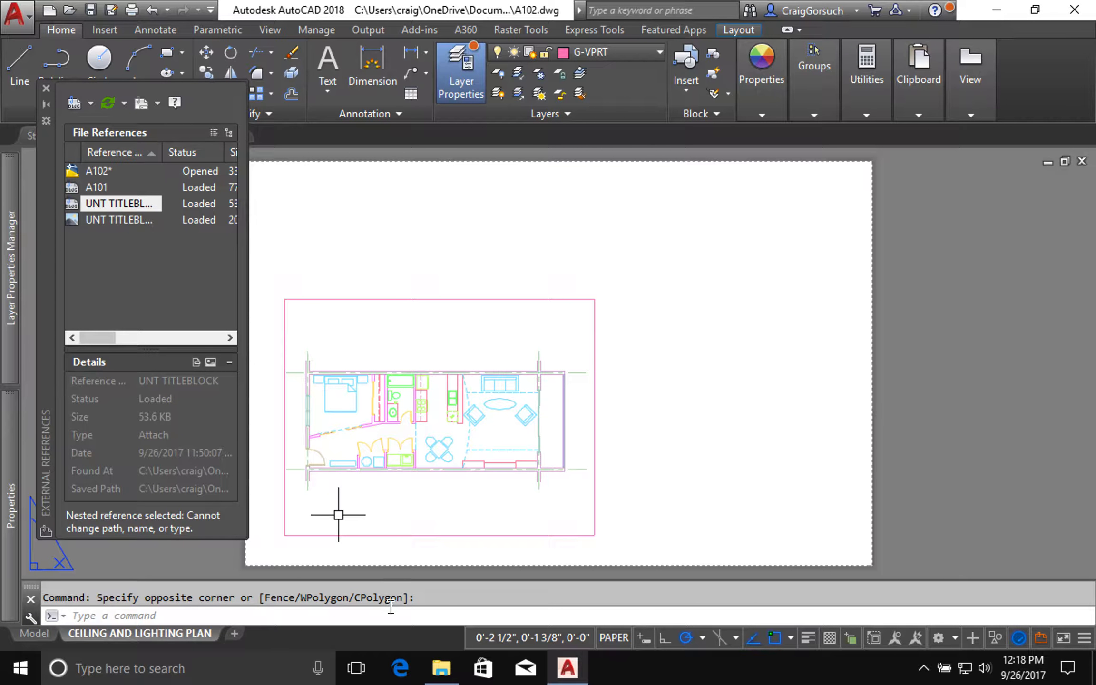
left_click(441, 668)
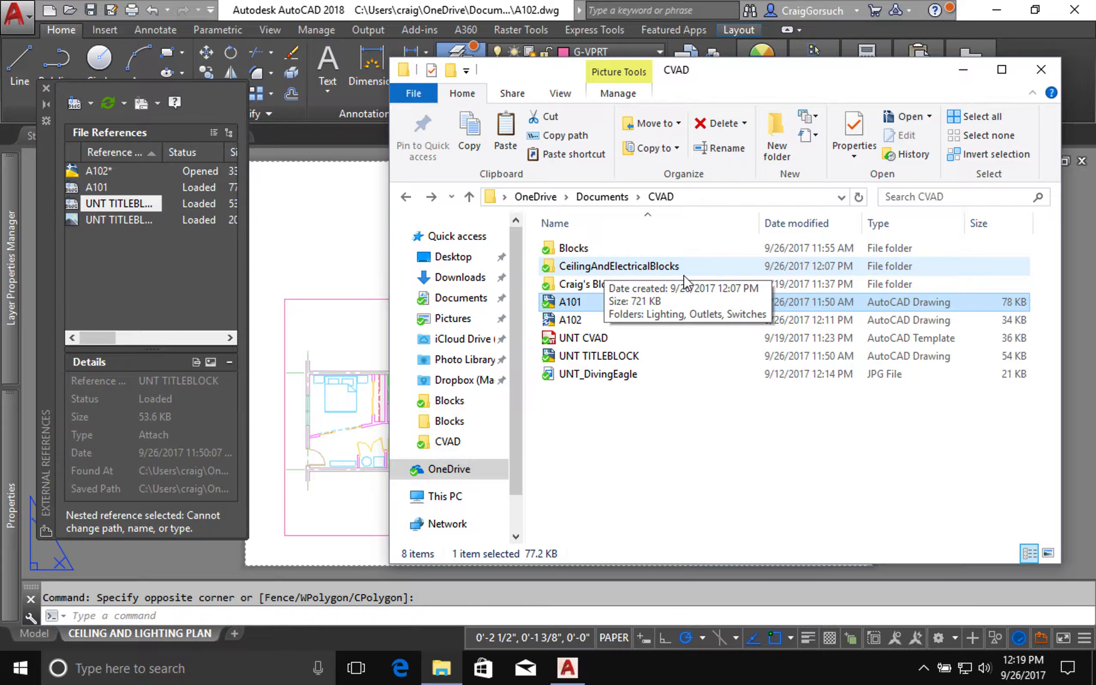
mouse_move(699, 275)
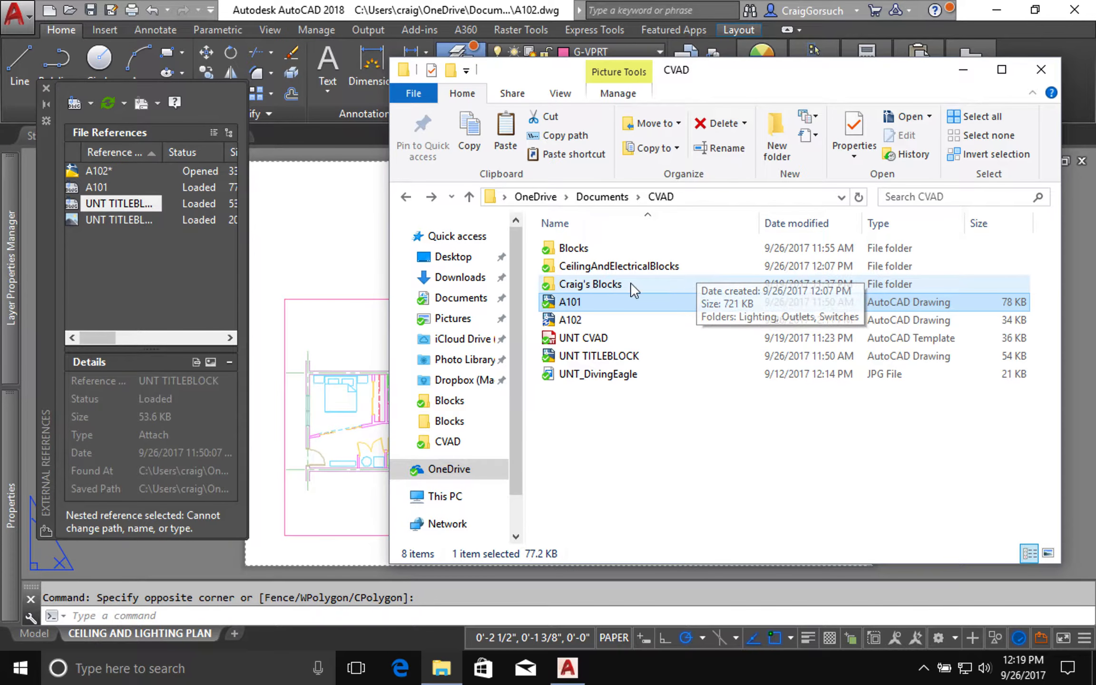
mouse_move(630, 290)
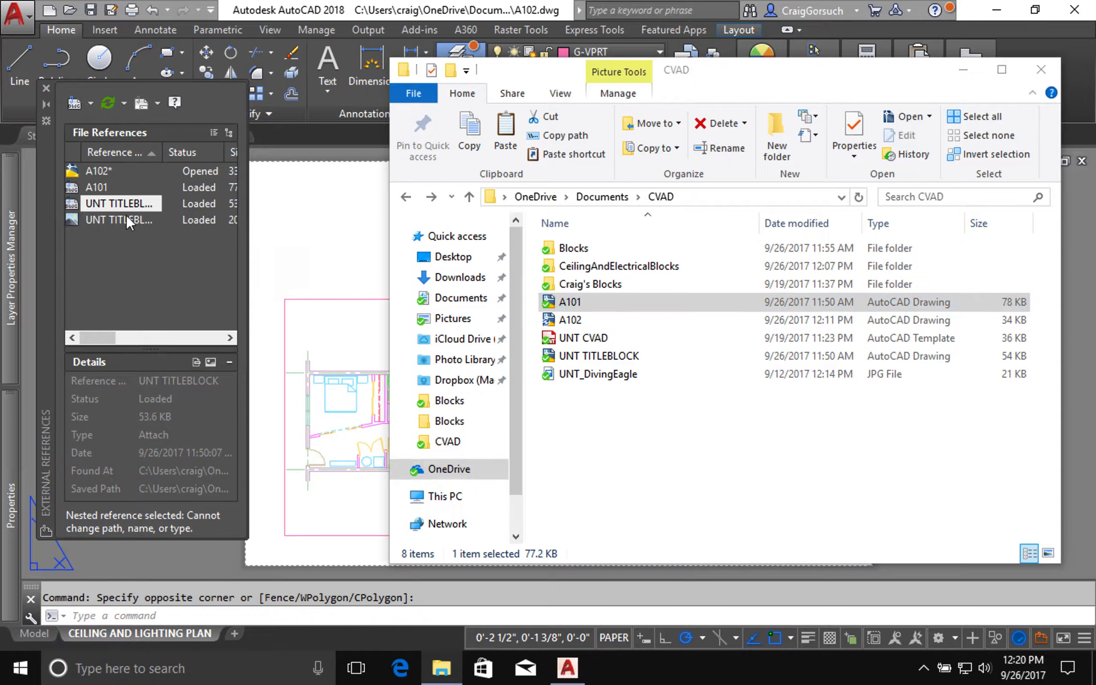
- Start attaching the nested UNT TITLEBLOCK drawing as an external reference with a uniform scale of .5
left_click(118, 202)
left_click(94, 204)
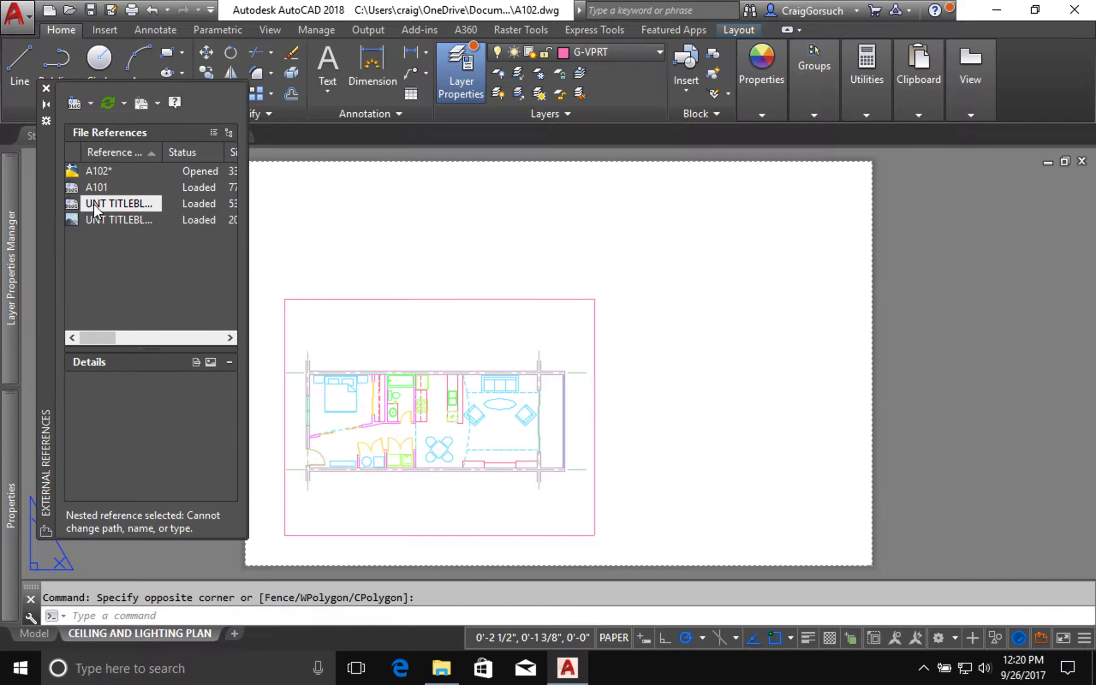
right_click(94, 203)
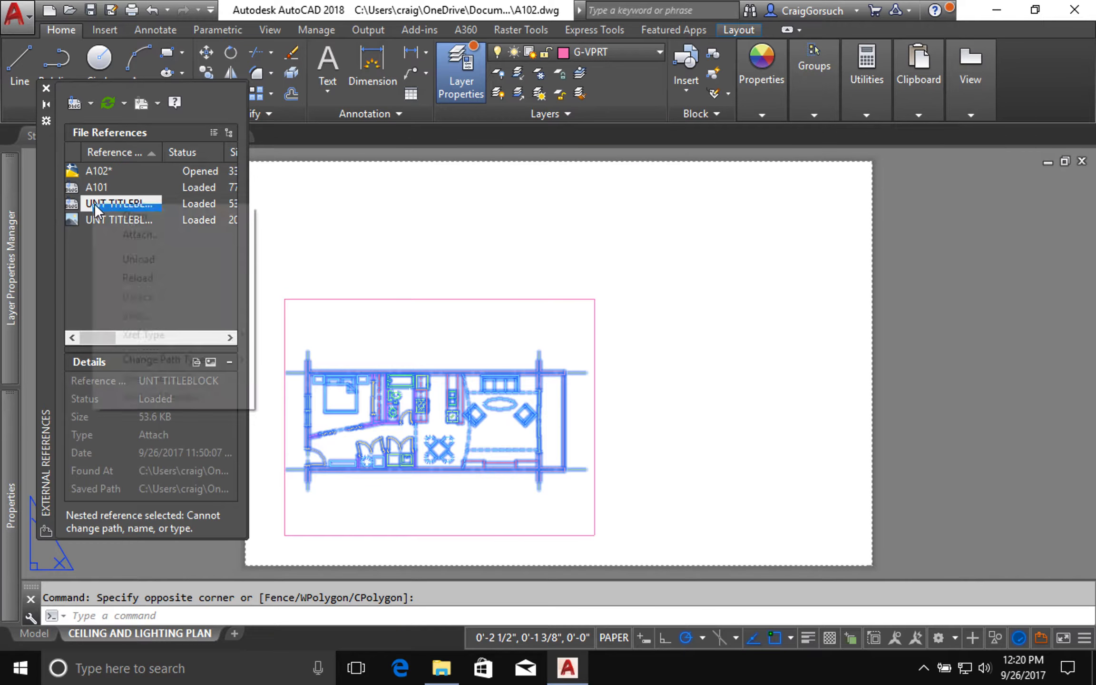
left_click(133, 233)
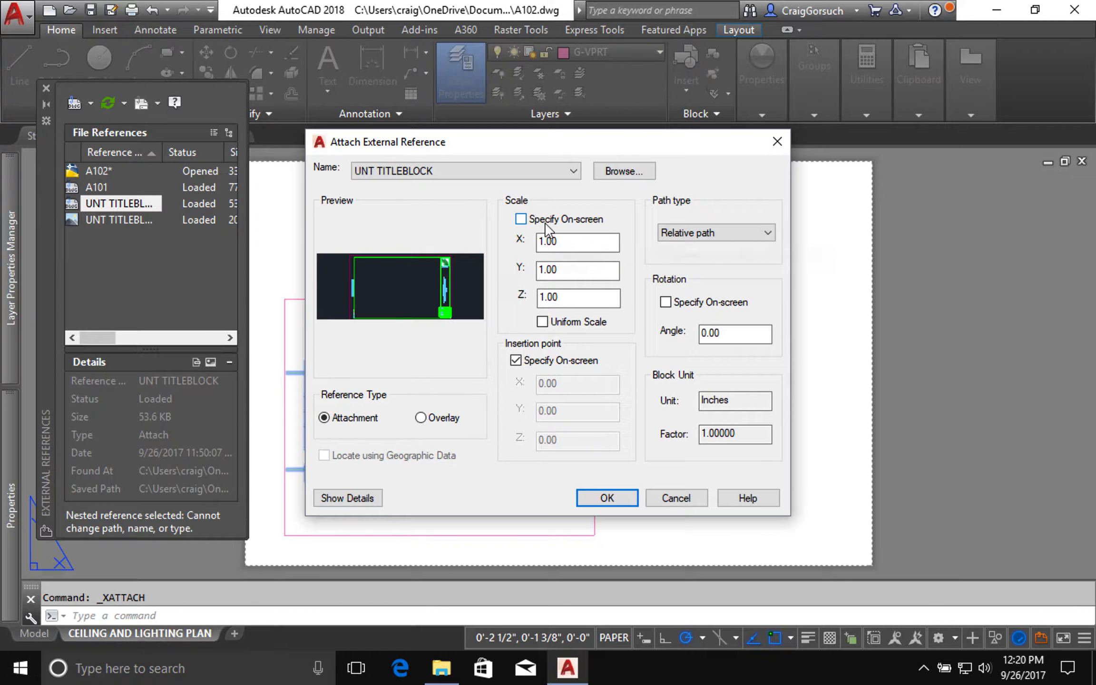
left_click(564, 325)
left_click(552, 324)
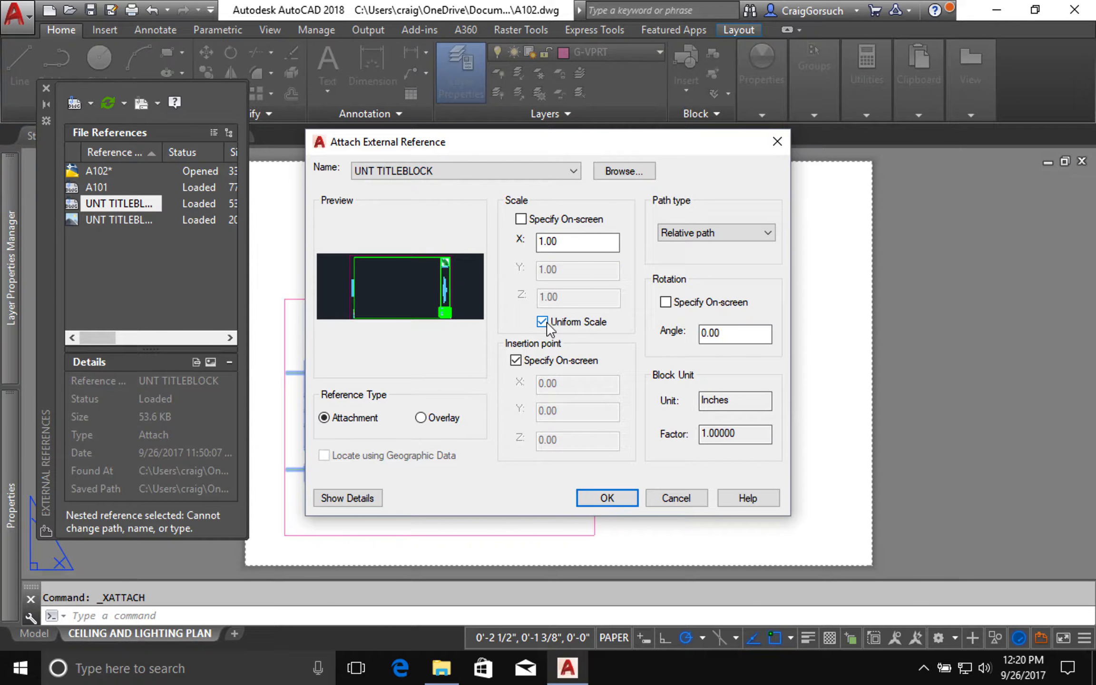
left_click_drag(574, 239, 529, 240)
type(".5")
key("Tab")
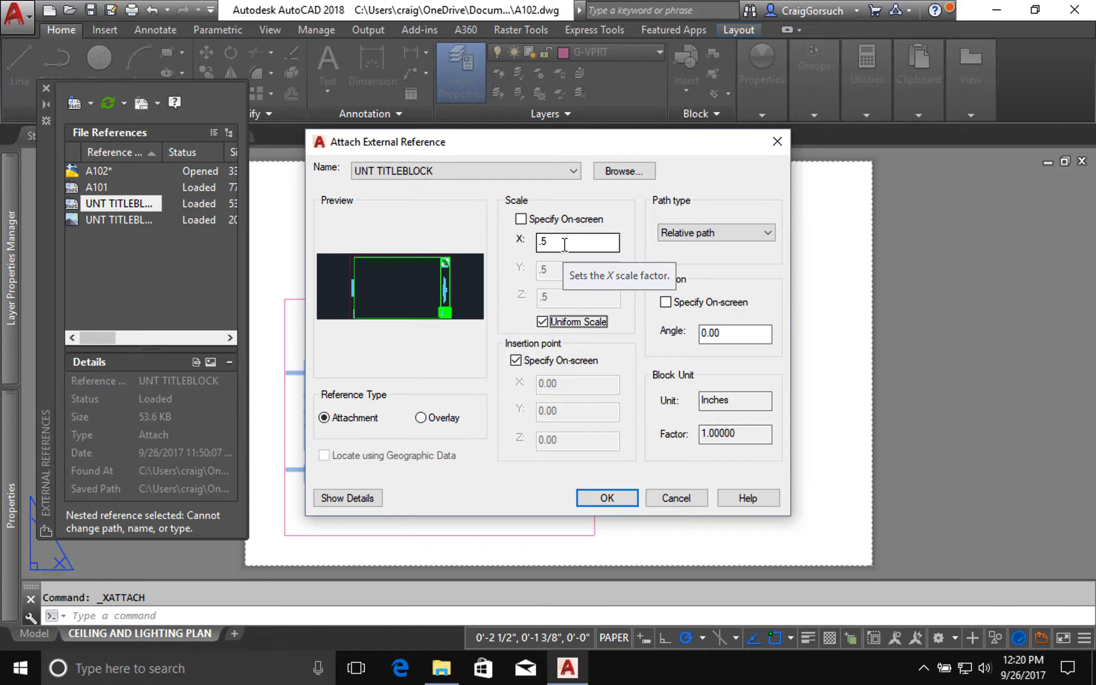
- Set the title block attachment's path type to No path, check the project folder's files, and accept the attachment settings
left_click(677, 233)
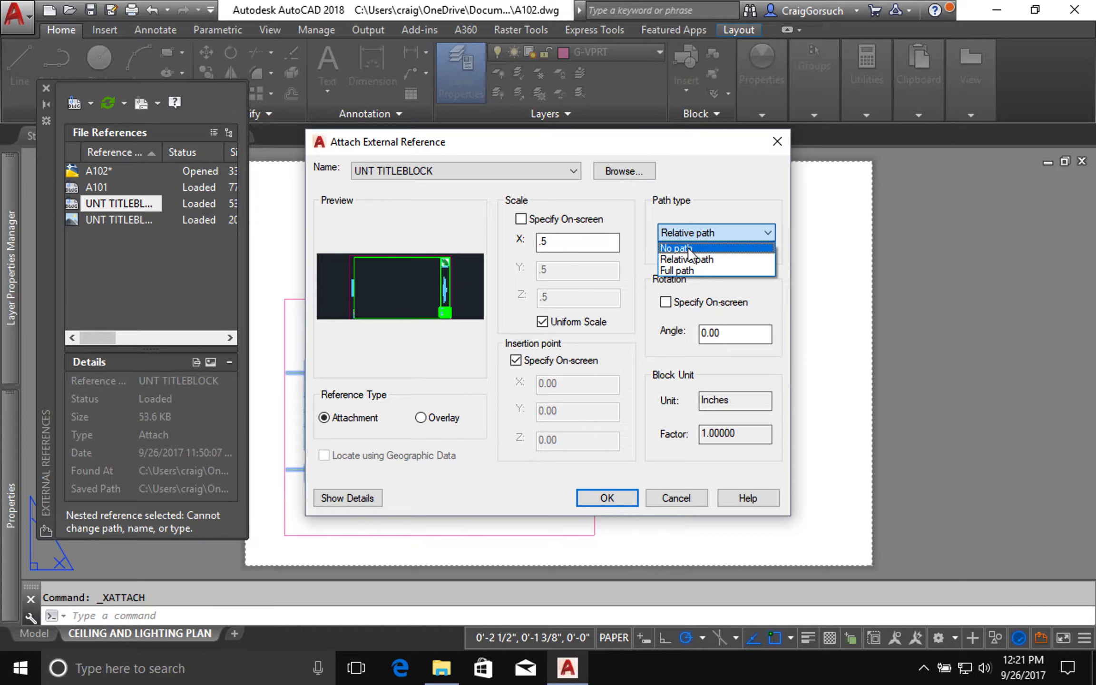
left_click(688, 249)
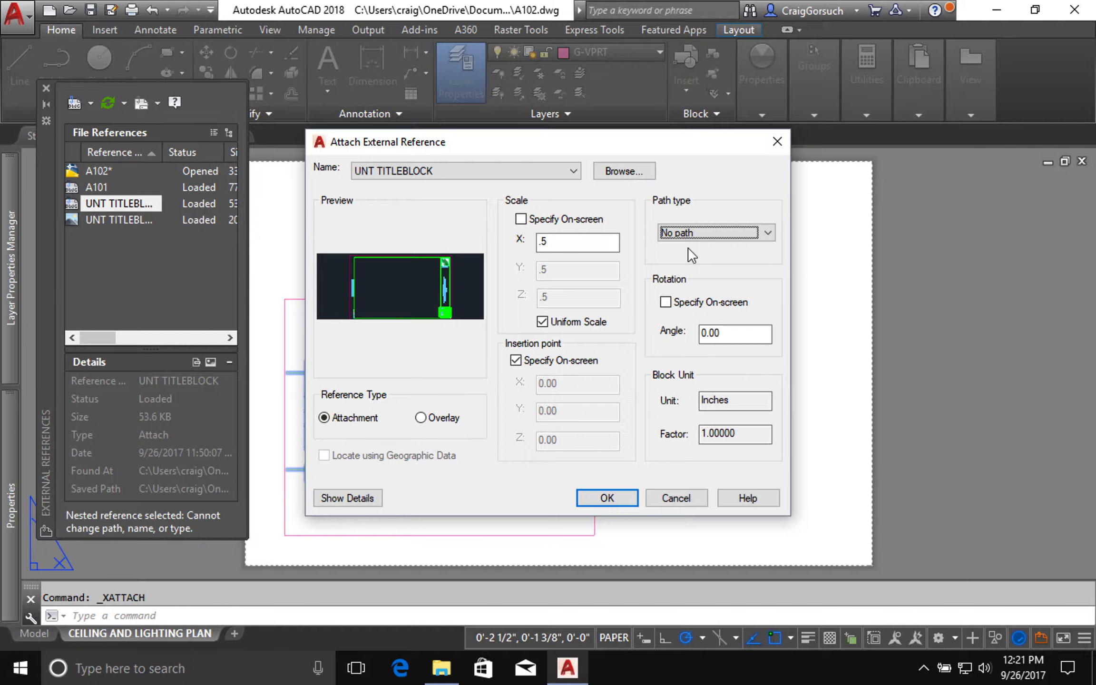
left_click(702, 233)
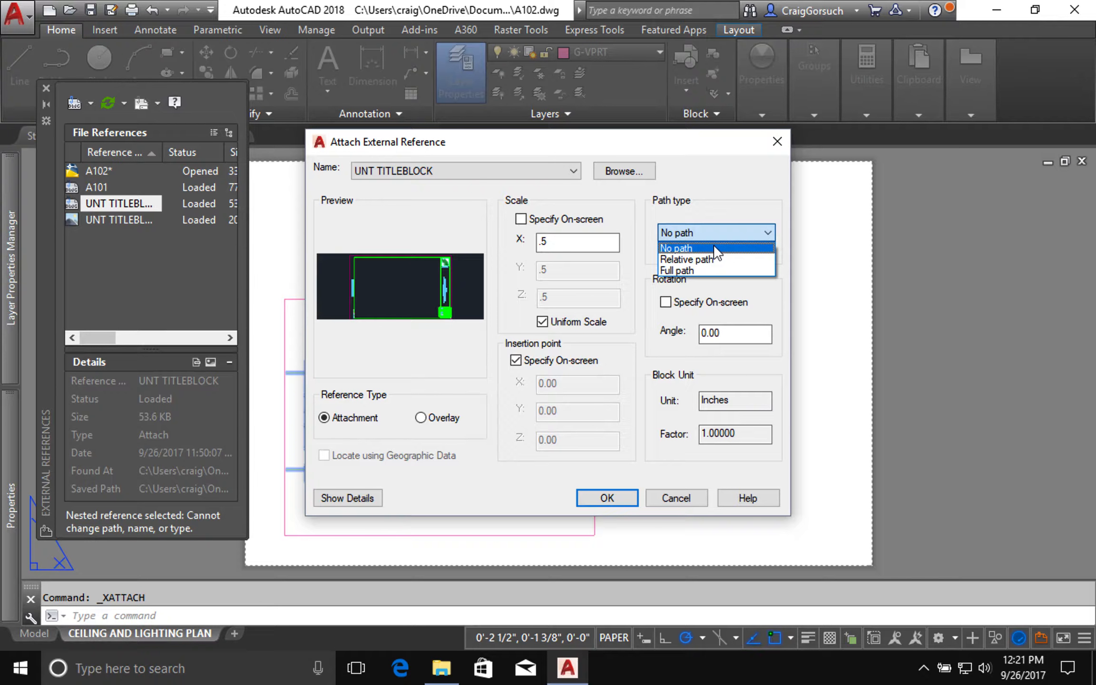
left_click(715, 249)
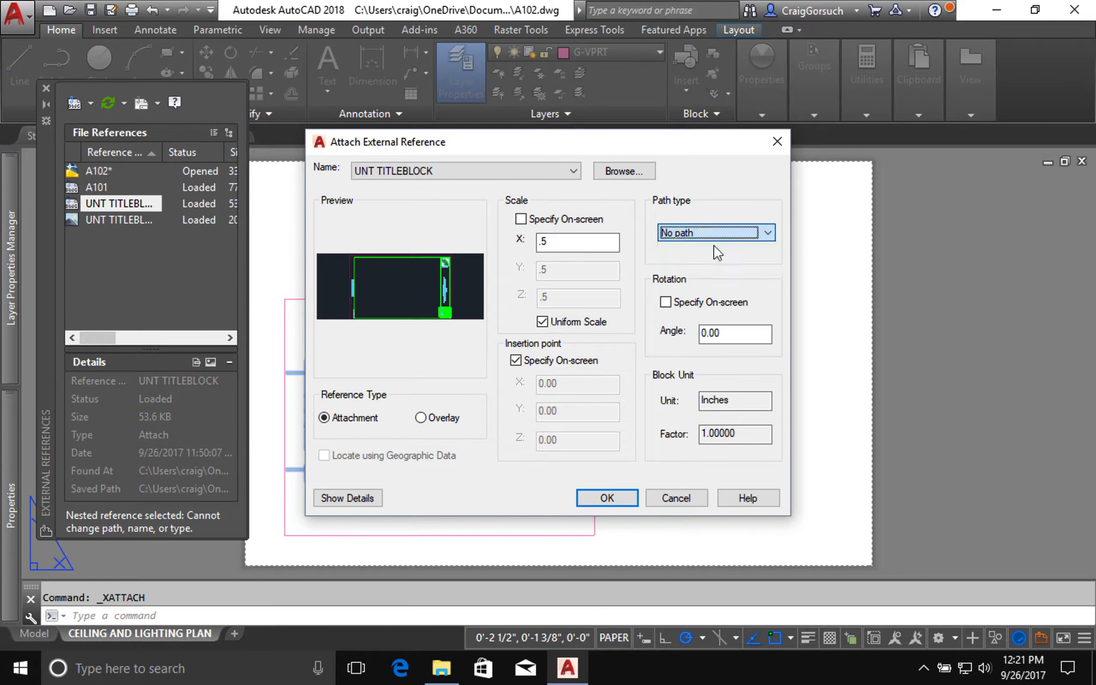
left_click(441, 667)
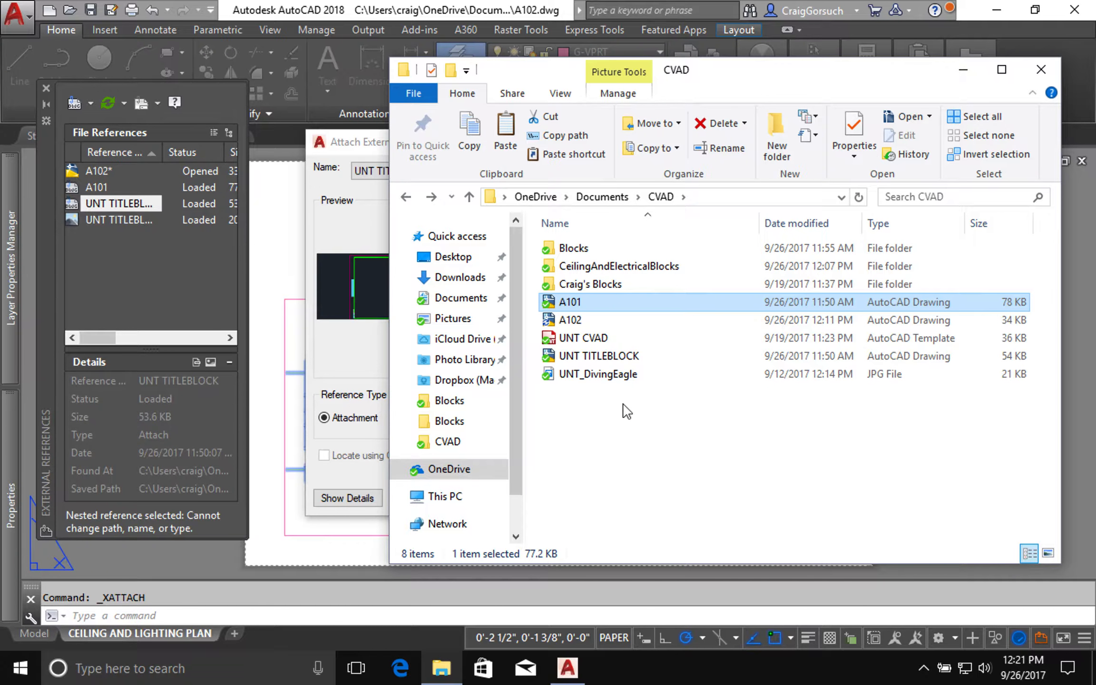
left_click(378, 349)
left_click(607, 498)
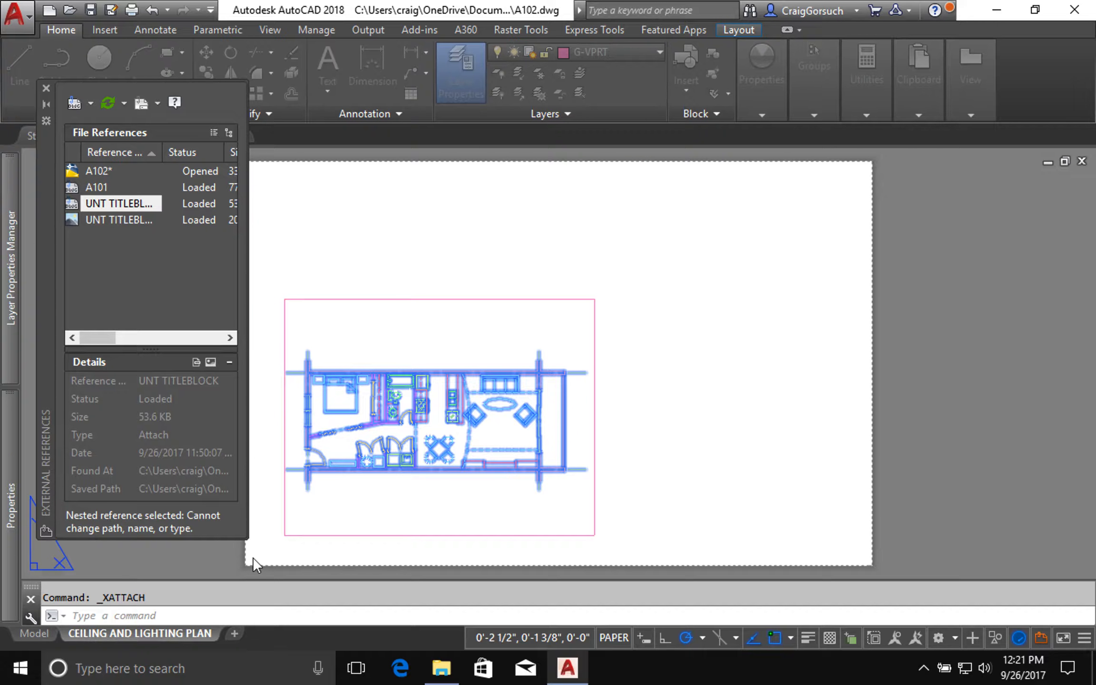
- Insert the title block at the layout's lower-left paper limit using the expression (GETVAR "LIMMIN")
middle_click_drag(246, 568, 431, 440)
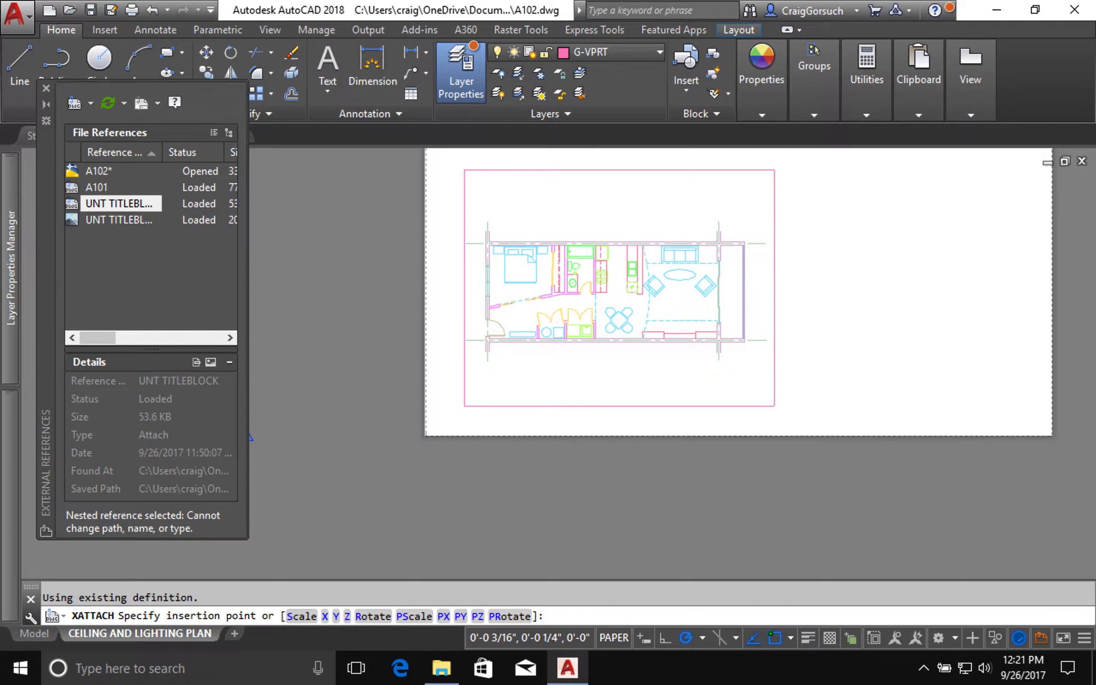
scroll(557, 424, "down", 2)
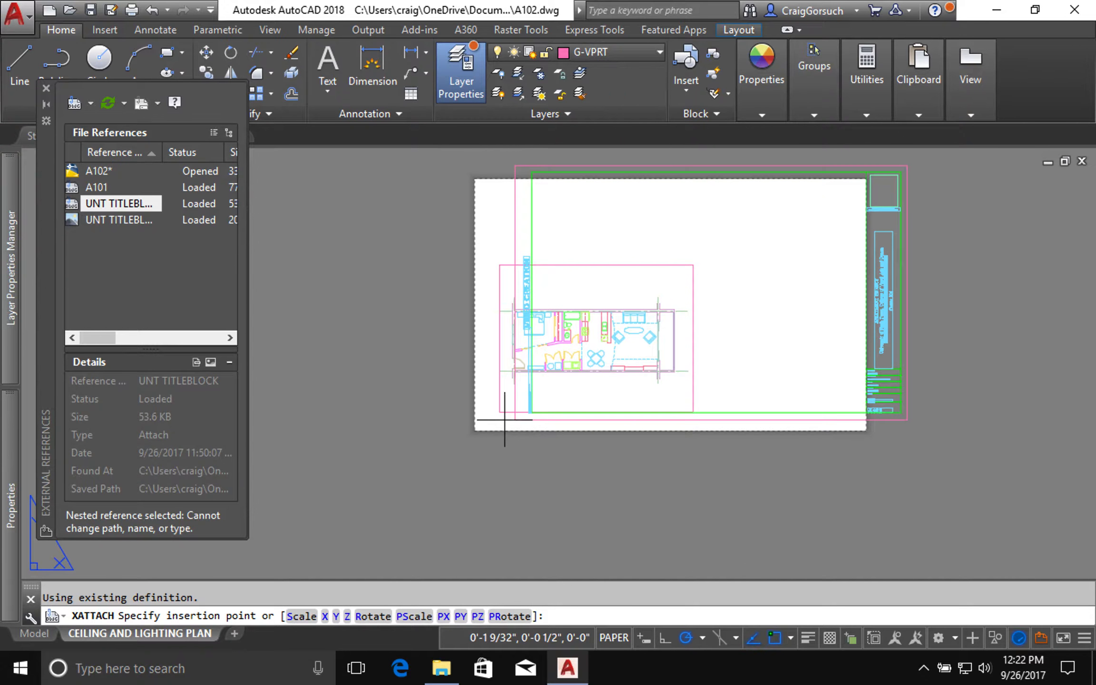
scroll(503, 421, "up", 3)
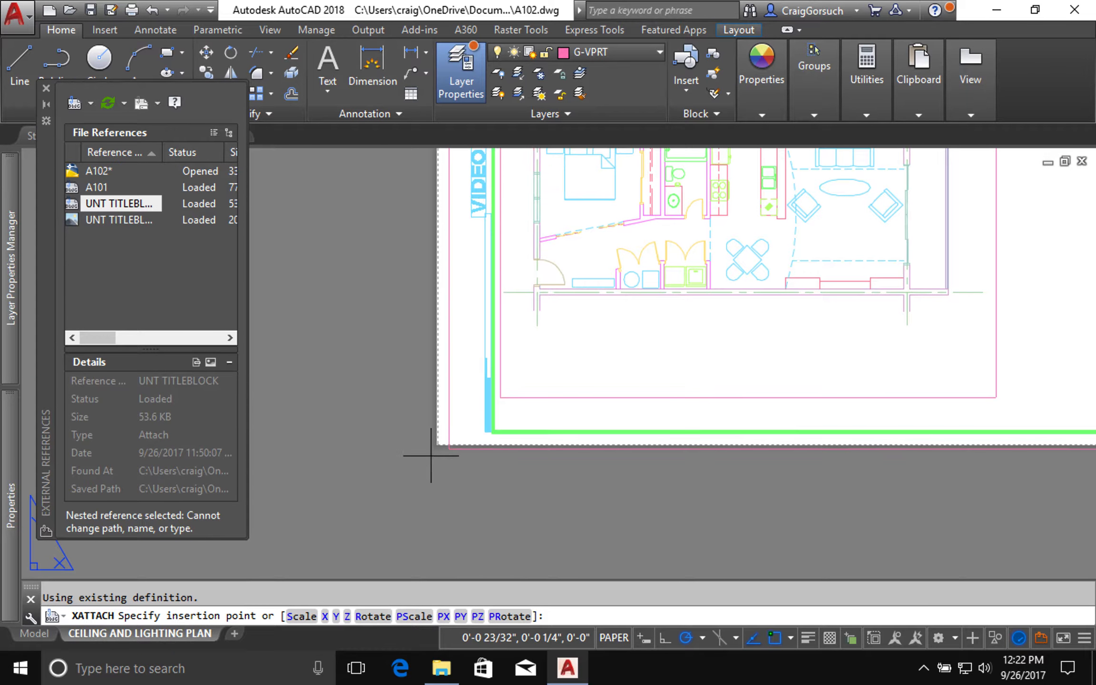
scroll(449, 448, "up", 4)
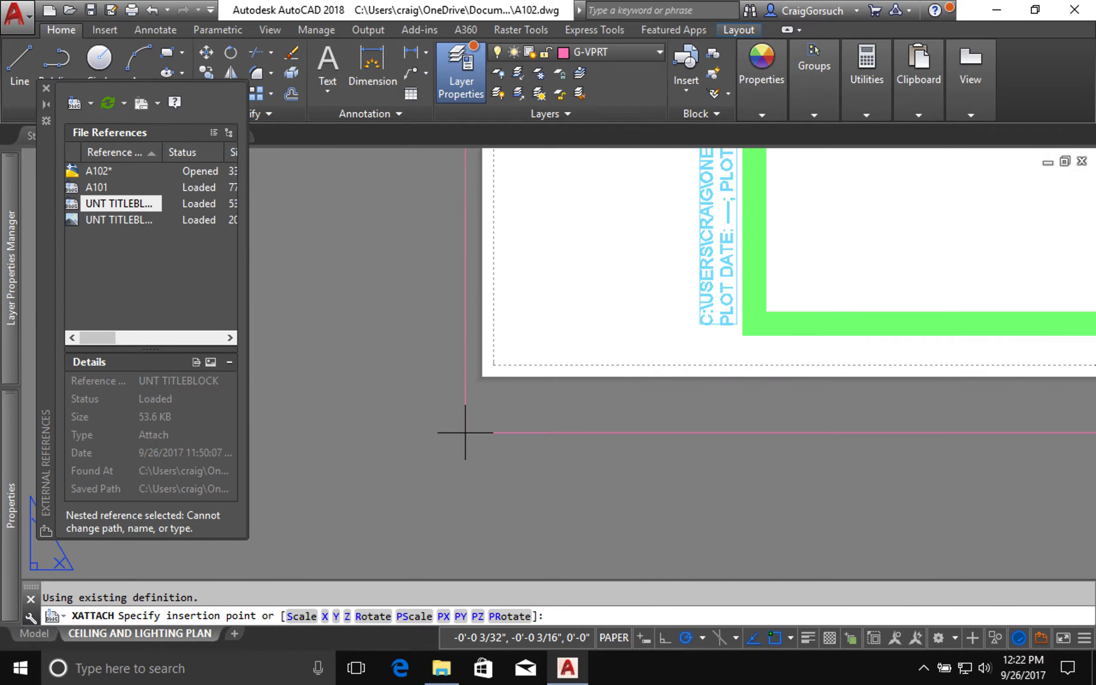
scroll(480, 414, "down", 3)
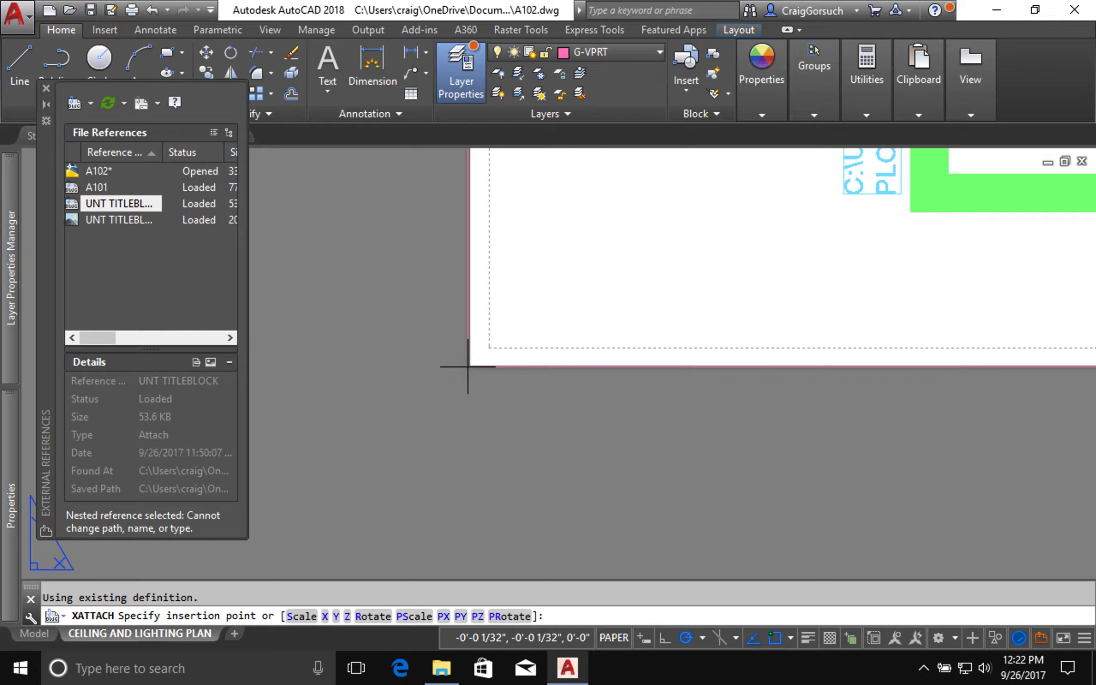
type("(GETVAR \"LIMMIN\")")
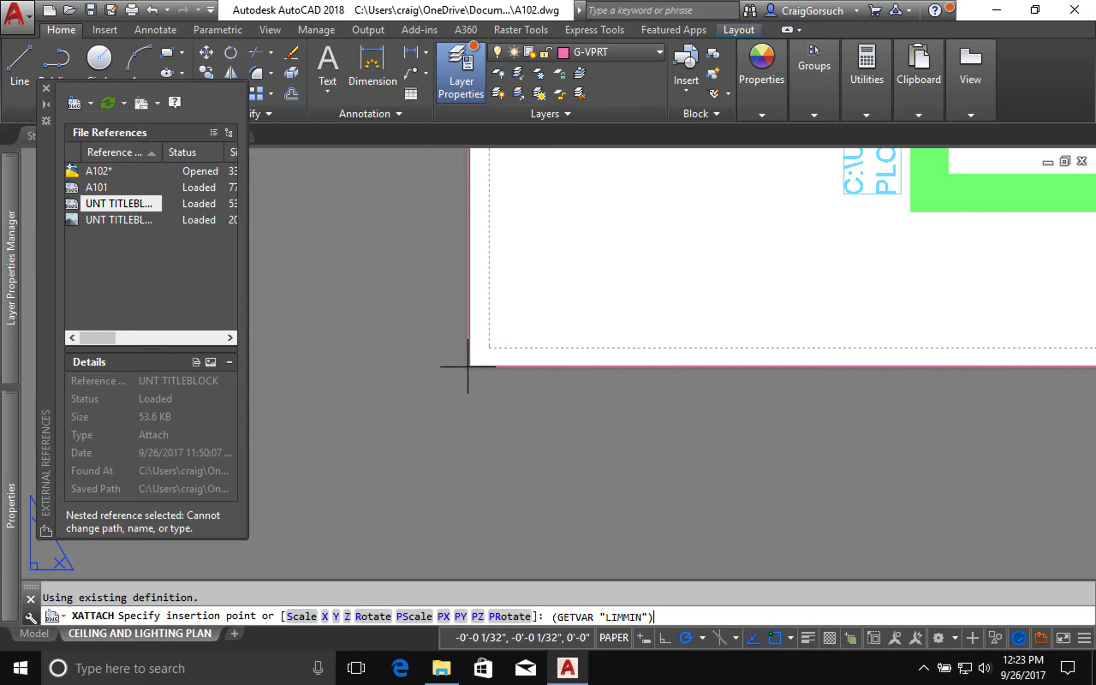
key("Return")
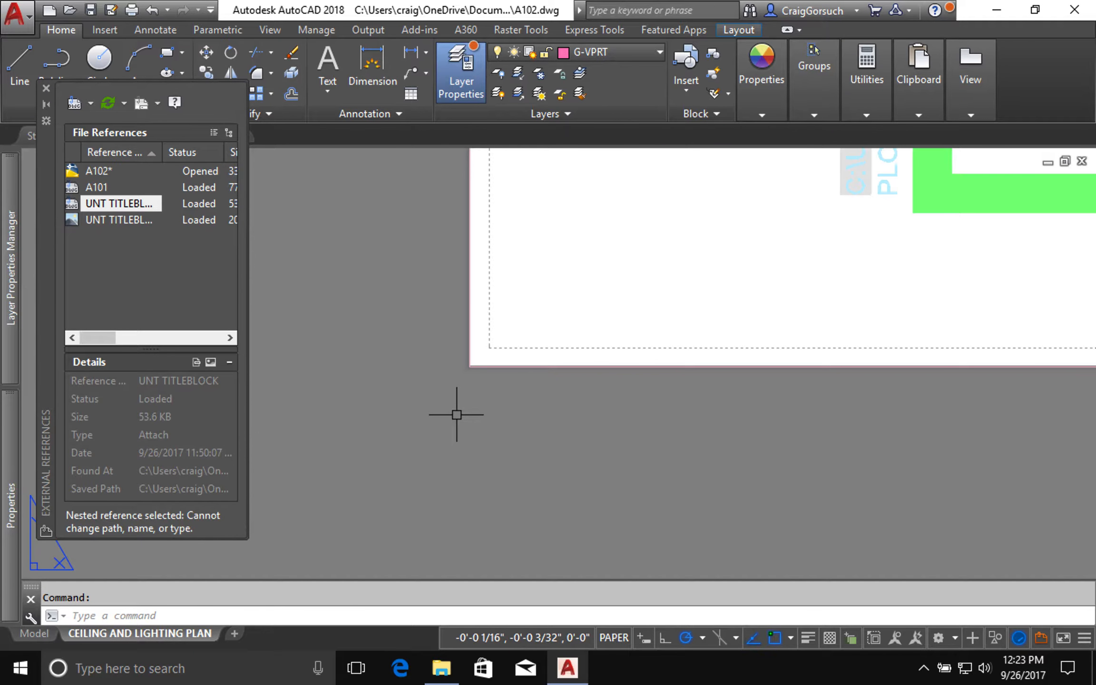
- Stretch the viewport's upper-right corner to the title block border's inner corner beside the logo column
scroll(467, 358, "up", 5)
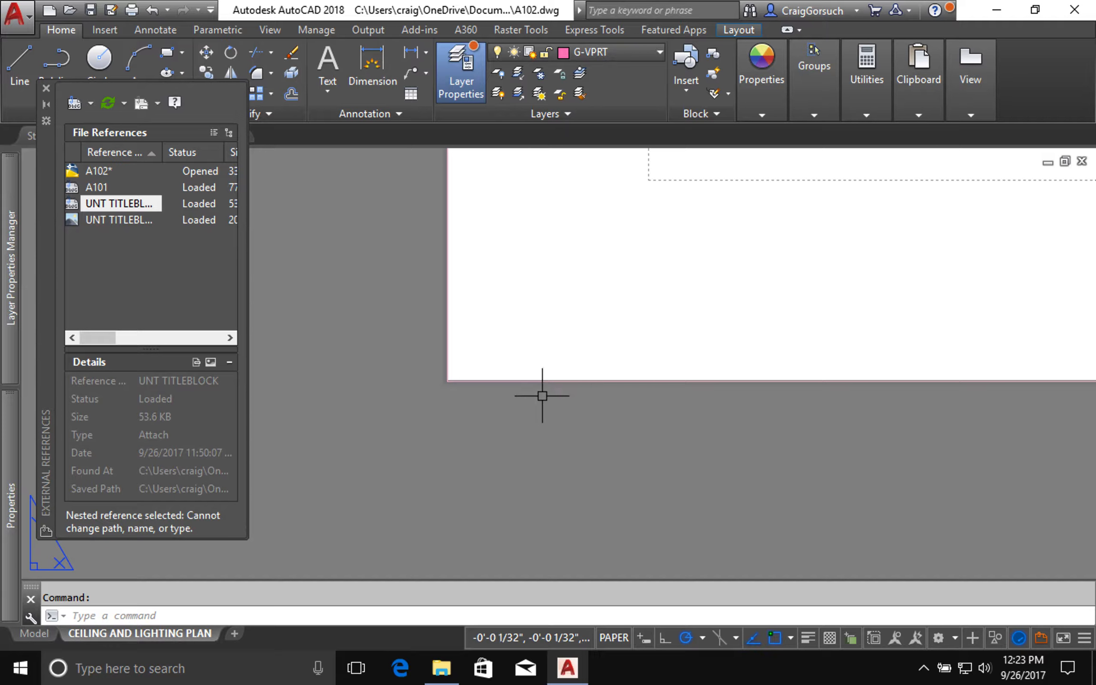
type("z")
key("Return")
type("E")
key("Return")
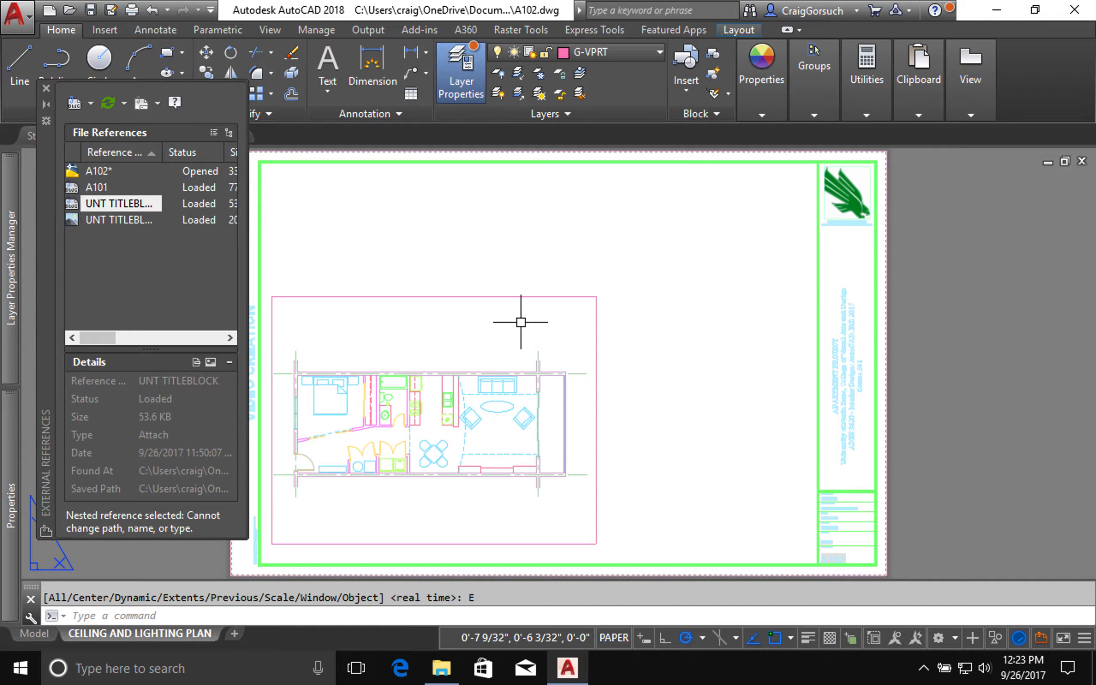
left_click(555, 295)
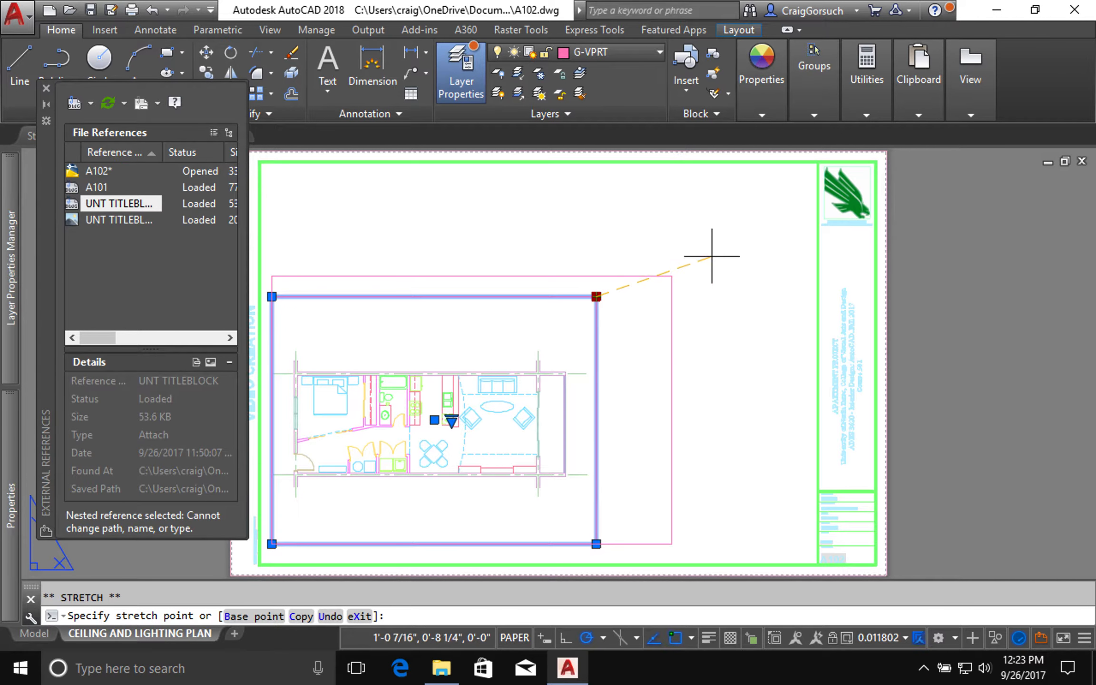
left_click(817, 162)
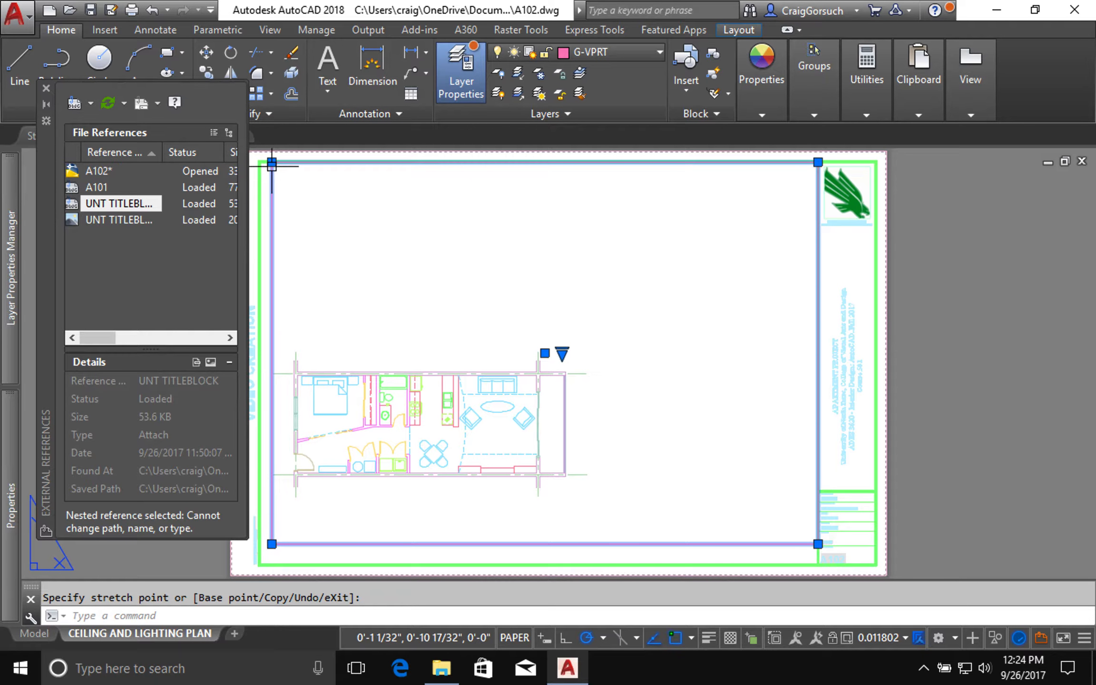
middle_click_drag(271, 164, 314, 197)
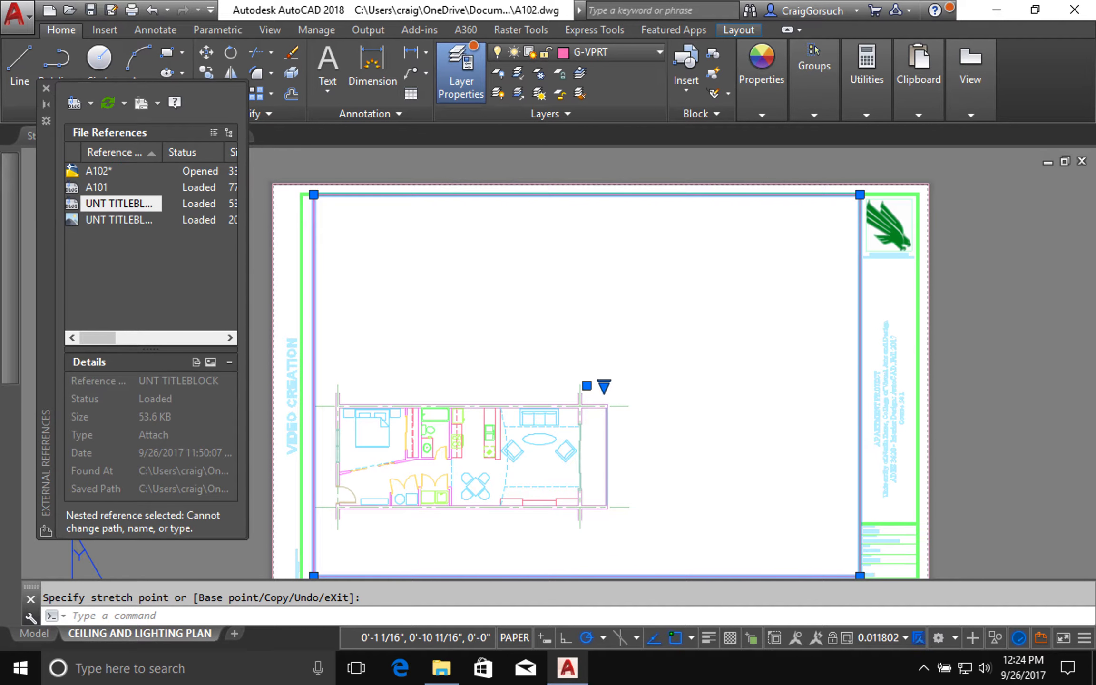